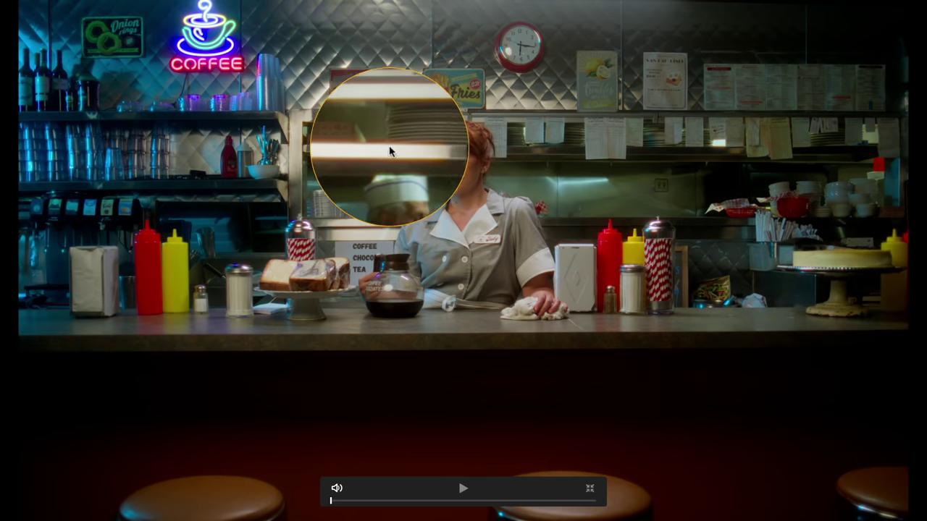
{"action": "left_click", "coordinate": [348, 142]}
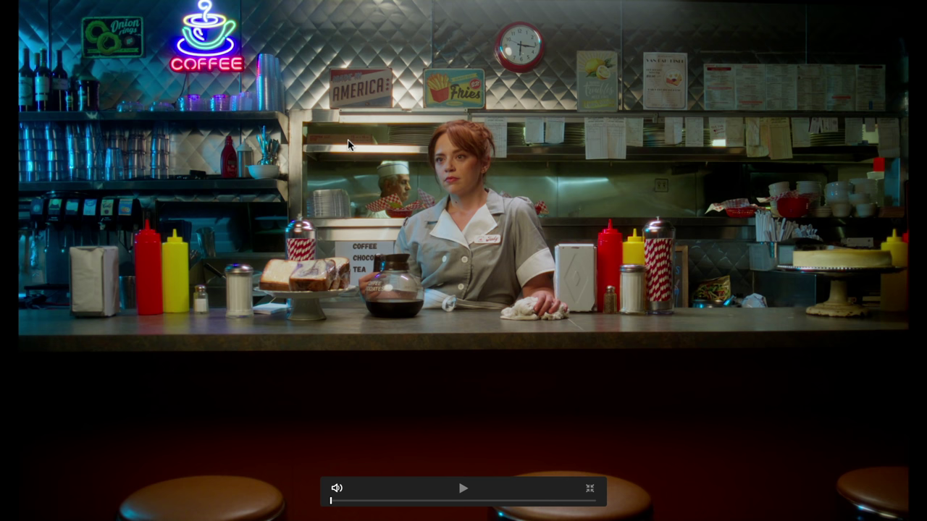
{"action": "left_click", "coordinate": [348, 140]}
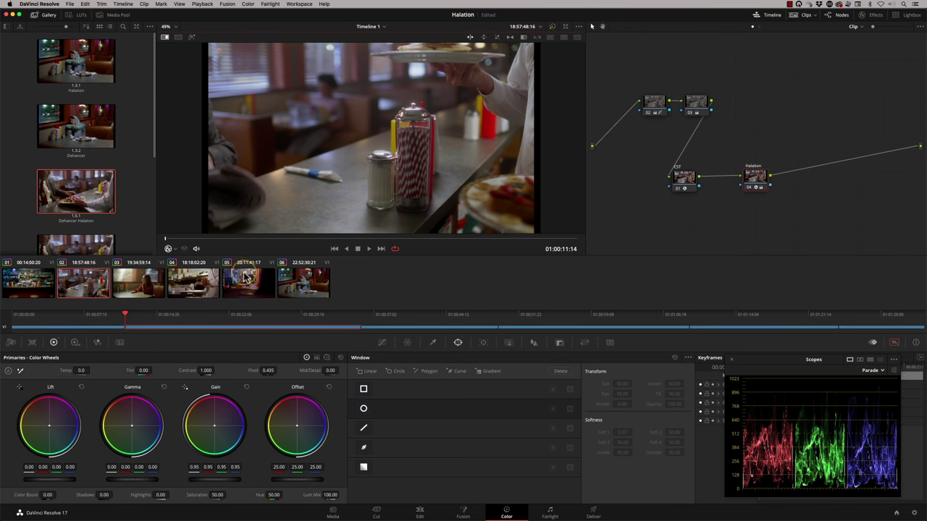
Scrub the ungraded diner counter clip back to its first frame and open the project settings.
{"action": "left_click_drag", "start_coordinate": [191, 244], "coordinate": [217, 265]}
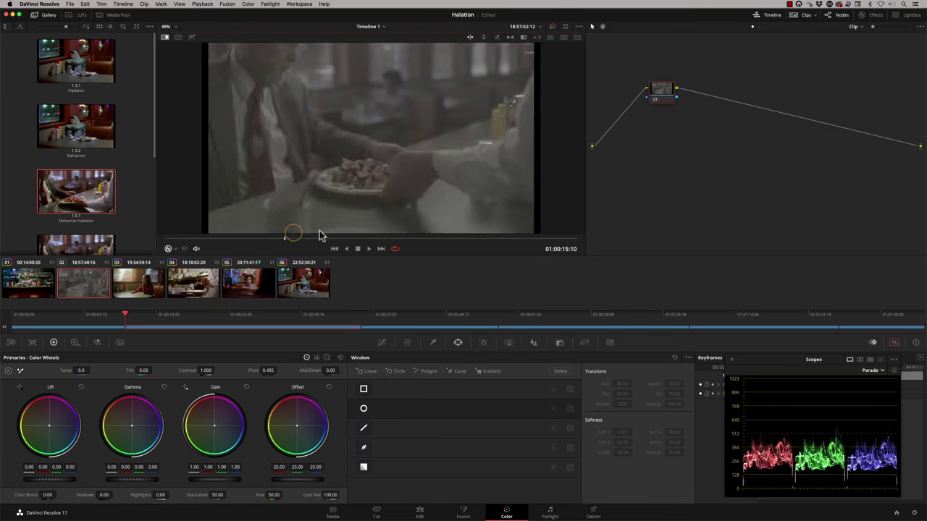
{"action": "left_click_drag", "start_coordinate": [468, 238], "coordinate": [165, 226]}
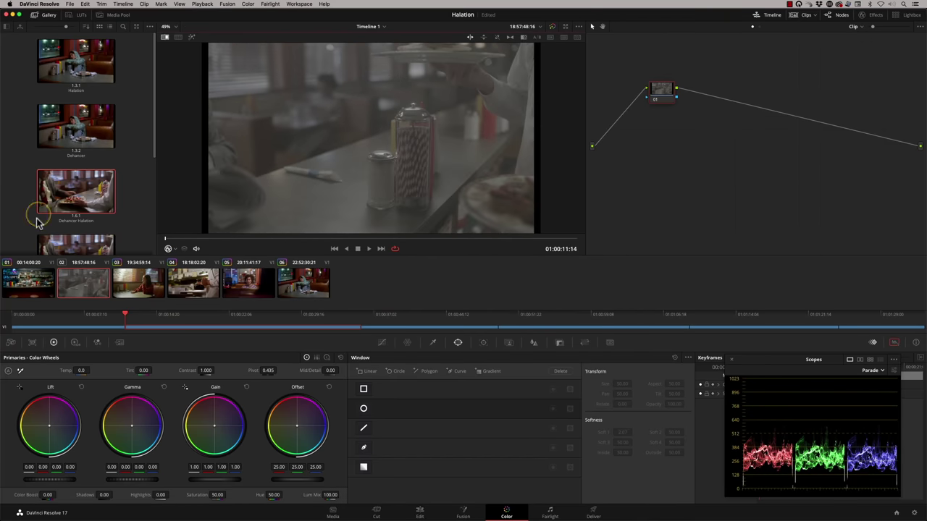
{"action": "left_click", "coordinate": [917, 512]}
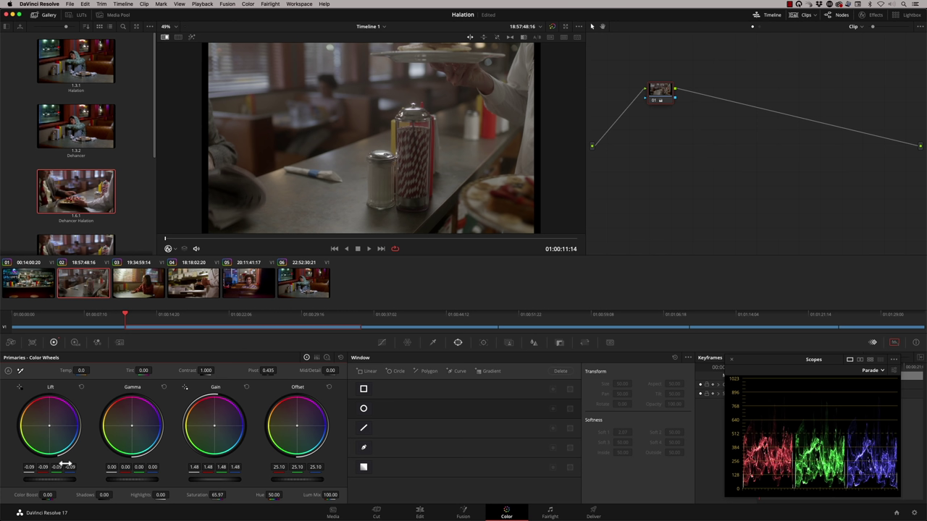
Reset the clip's trial primary grade and apply the Color Space Transform effect to the third node.
{"action": "key", "text": "super+Home"}
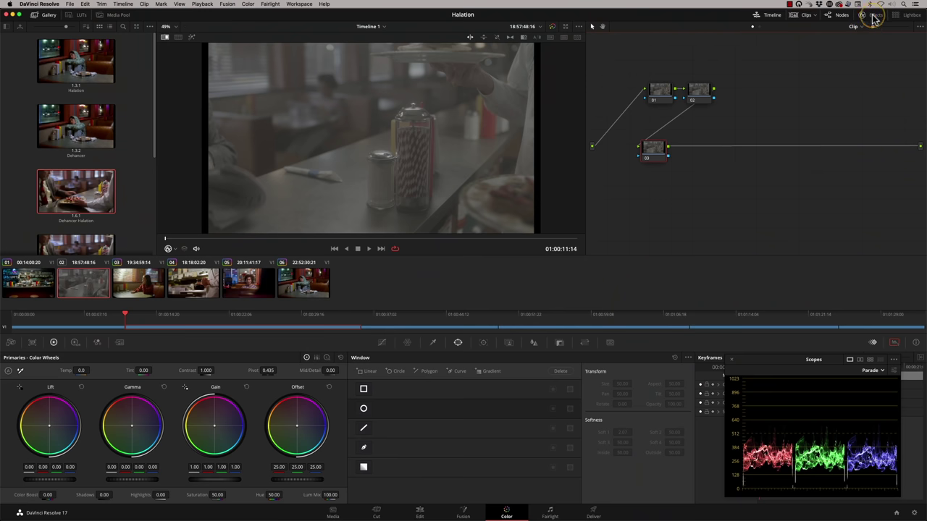
{"action": "left_click", "coordinate": [874, 16]}
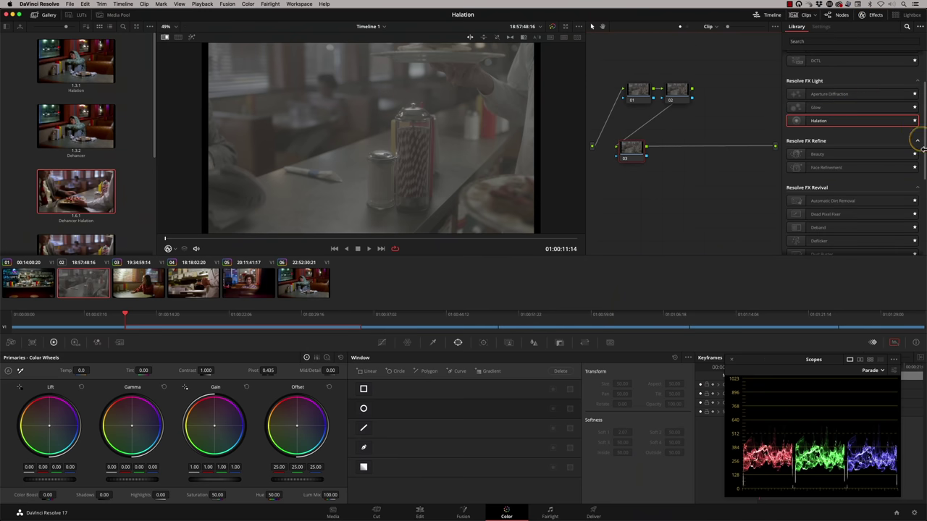
{"action": "left_click_drag", "start_coordinate": [924, 144], "coordinate": [923, 108]}
{"action": "left_click_drag", "start_coordinate": [918, 157], "coordinate": [923, 190]}
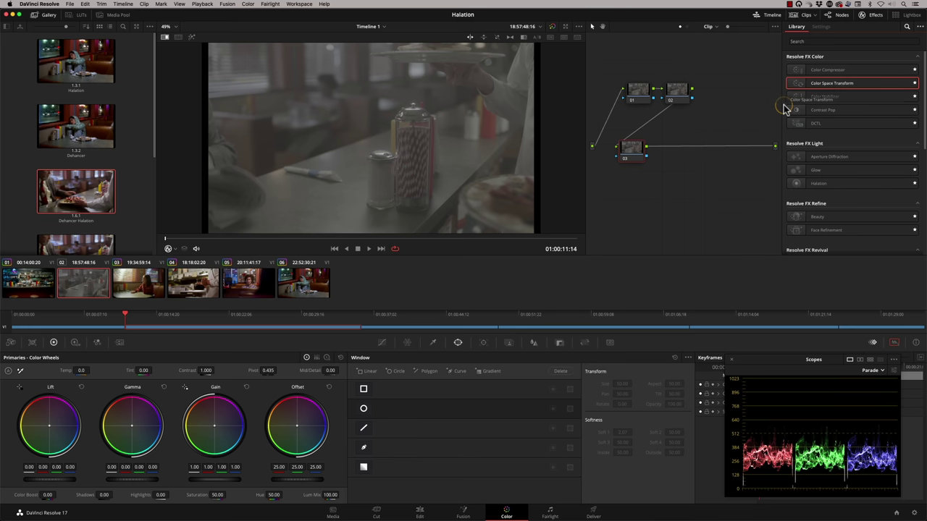
{"action": "left_click_drag", "start_coordinate": [632, 171], "coordinate": [635, 157]}
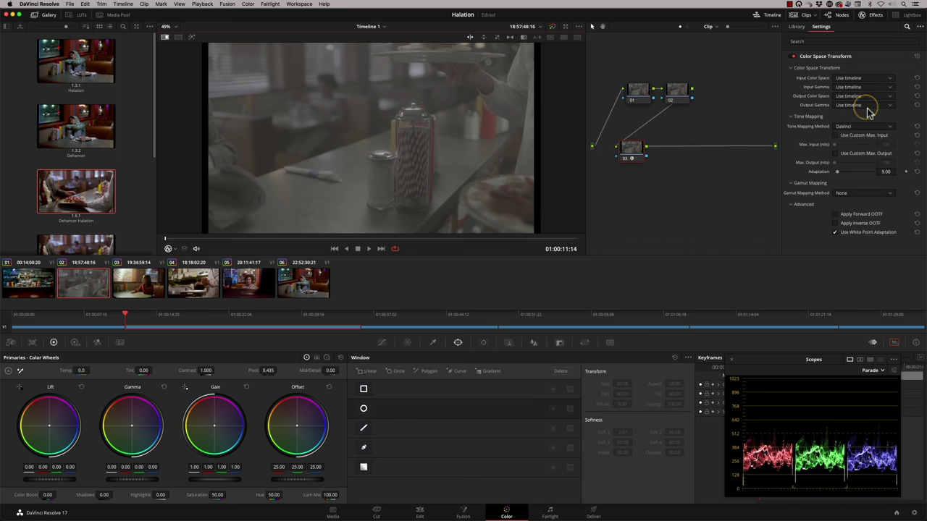
Set the Color Space Transform's input color space to REDWideGamutRGB and its input gamma to RED Log3G10.
{"action": "left_click", "coordinate": [888, 78]}
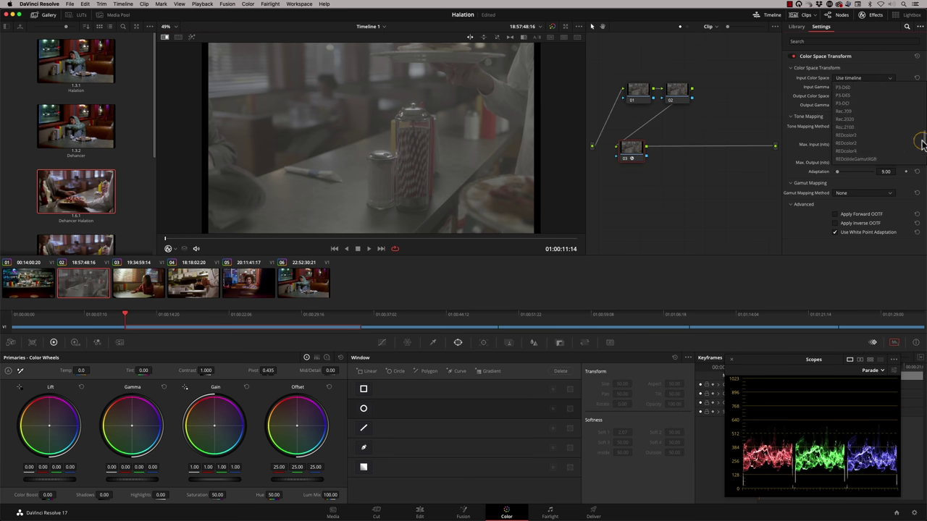
{"action": "left_click", "coordinate": [863, 159]}
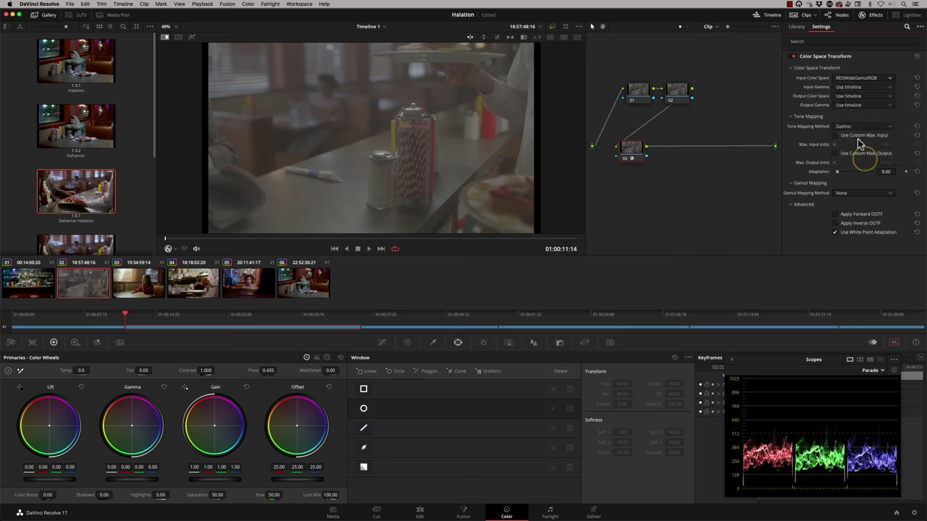
{"action": "left_click", "coordinate": [888, 87]}
{"action": "scroll", "coordinate": [922, 108], "scroll_direction": "down", "scroll_amount": 5}
{"action": "scroll", "coordinate": [921, 138], "scroll_direction": "down", "scroll_amount": 2}
{"action": "left_click", "coordinate": [848, 136]}
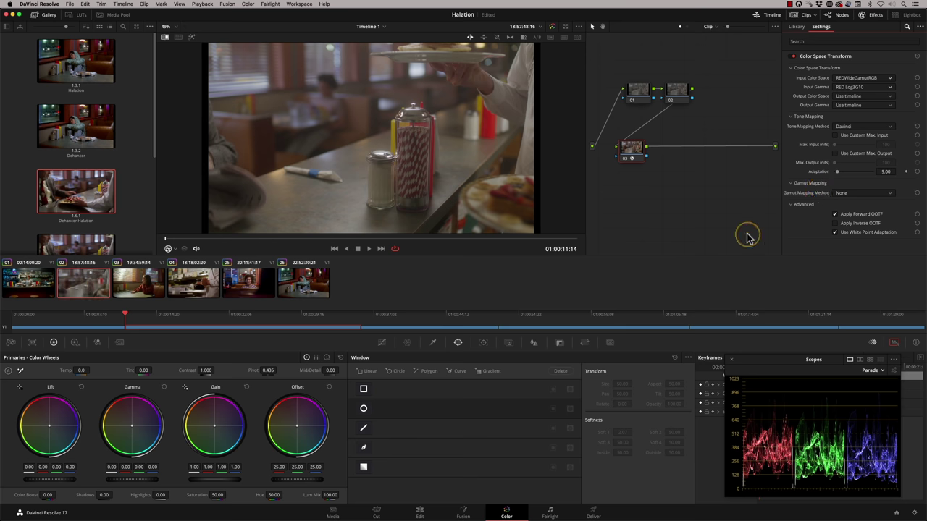
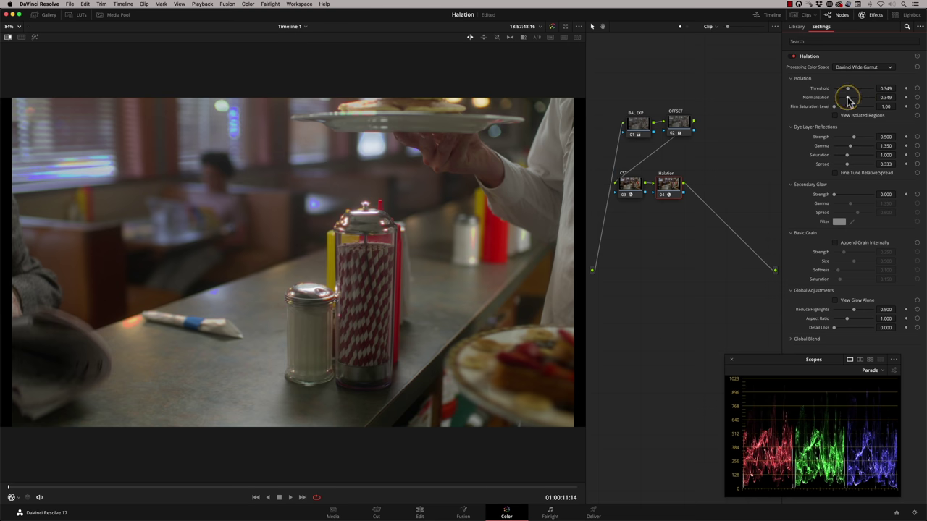
Raise the Halation effect's isolation normalization to 0.936 and its dye layer reflection strength to 0.697.
{"action": "left_click_drag", "start_coordinate": [850, 102], "coordinate": [862, 100]}
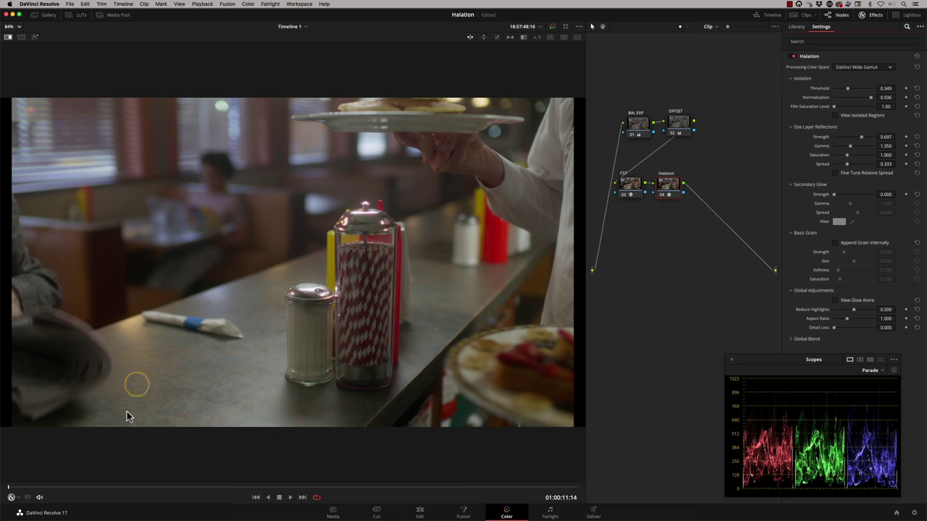
Raise the dye layer reflections' gamma to 2.280, judging it on the man's glasses at 01:00:22:09 and 200% magnification.
{"action": "left_click_drag", "start_coordinate": [14, 491], "coordinate": [188, 478]}
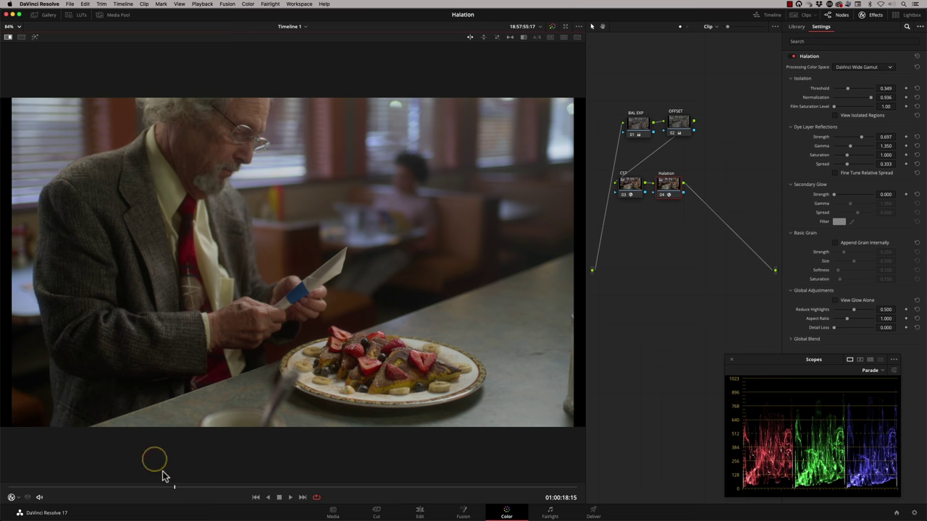
{"action": "left_click_drag", "start_coordinate": [176, 487], "coordinate": [263, 489]}
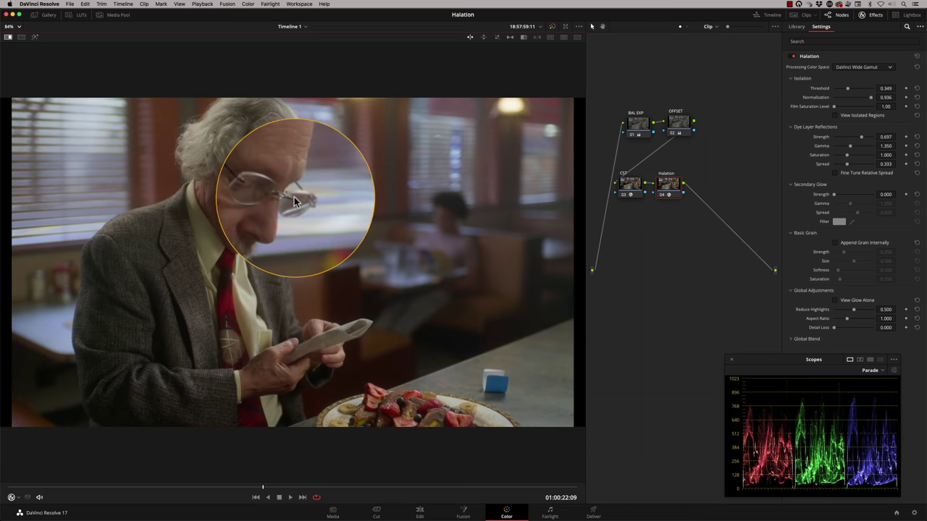
{"action": "left_click", "coordinate": [9, 26]}
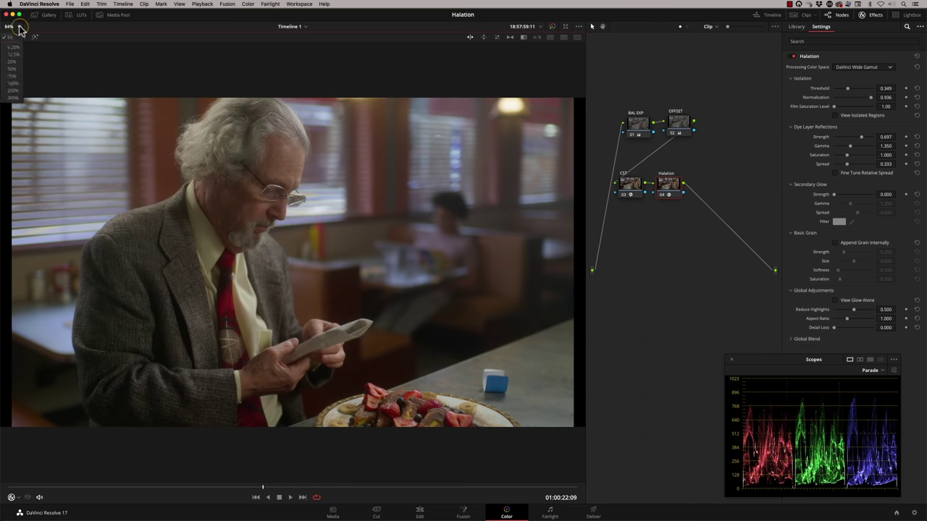
{"action": "left_click", "coordinate": [14, 92]}
{"action": "scroll", "coordinate": [145, 145], "scroll_direction": "up", "scroll_amount": 4}
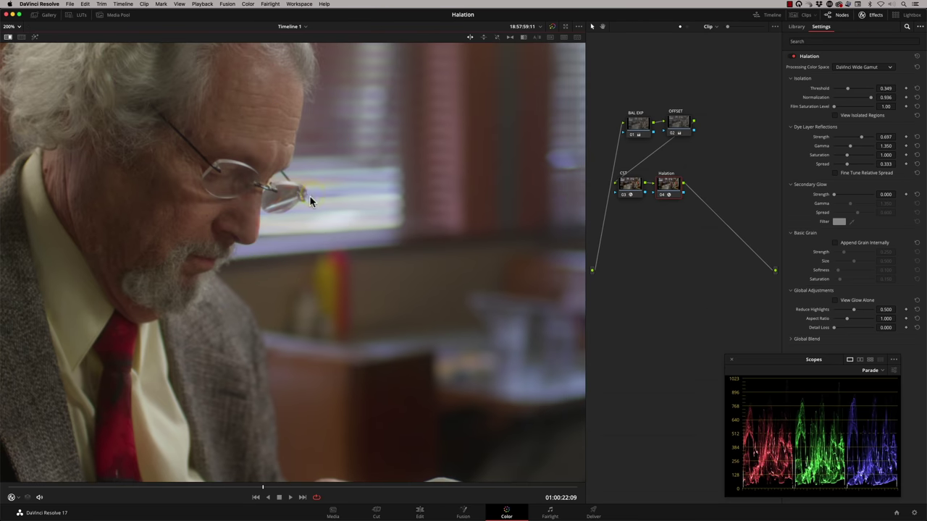
{"action": "left_click", "coordinate": [844, 155]}
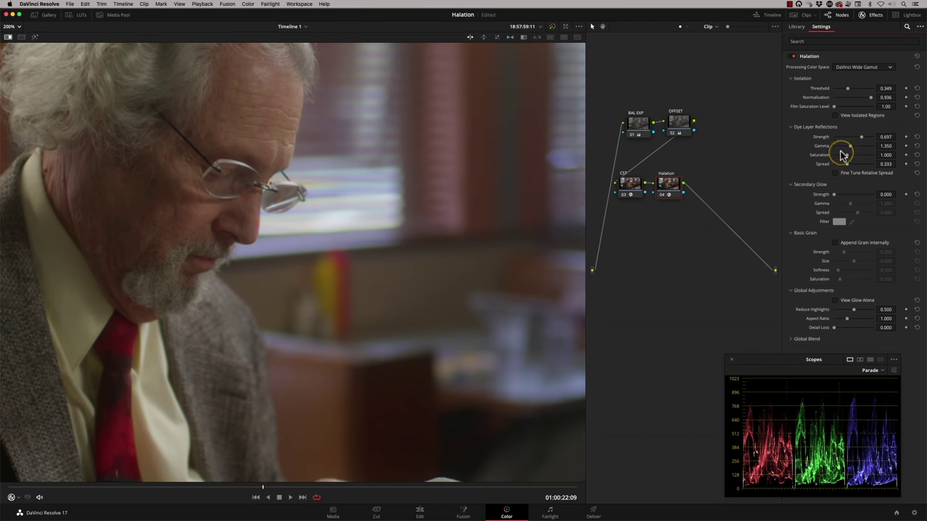
{"action": "left_click_drag", "start_coordinate": [849, 147], "coordinate": [867, 147]}
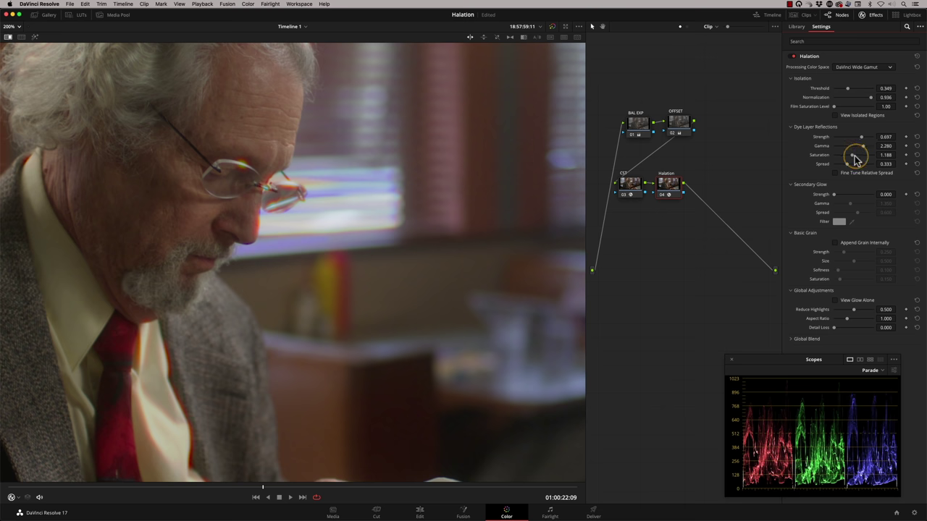
Refine the dye layer reflections to saturation 1.312, spread 0.266 and gamma 2.049, and save the project.
{"action": "left_click_drag", "start_coordinate": [885, 155], "coordinate": [818, 159]}
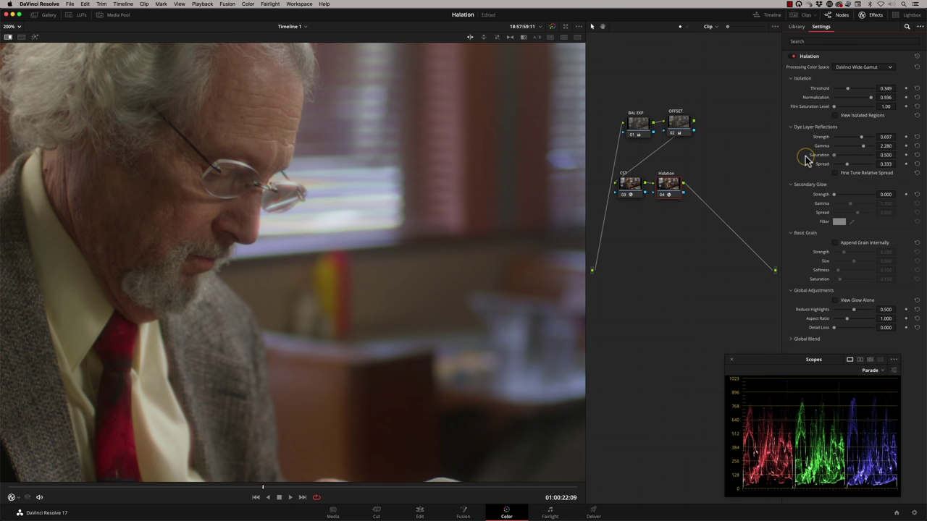
{"action": "left_click_drag", "start_coordinate": [838, 157], "coordinate": [815, 160]}
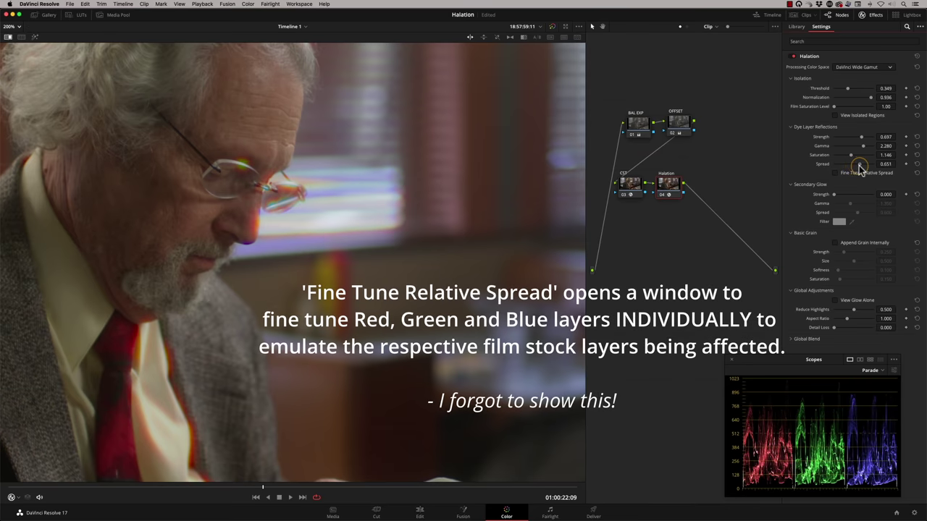
{"action": "left_click_drag", "start_coordinate": [874, 167], "coordinate": [851, 167]}
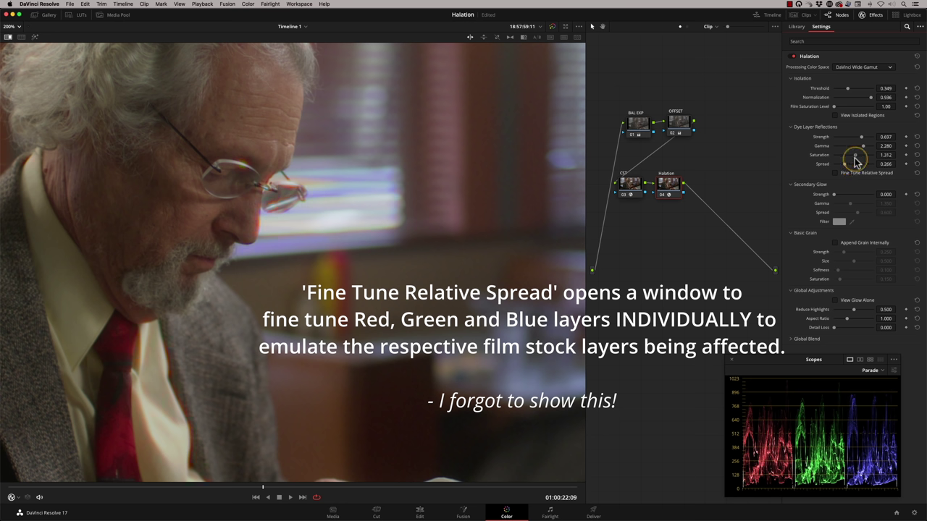
{"action": "left_click_drag", "start_coordinate": [860, 153], "coordinate": [852, 153]}
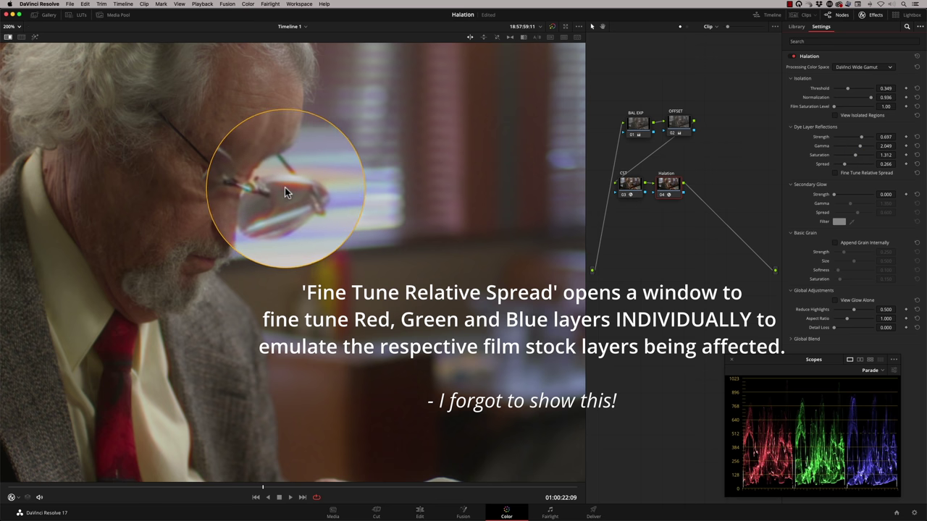
{"action": "key", "text": "super+s"}
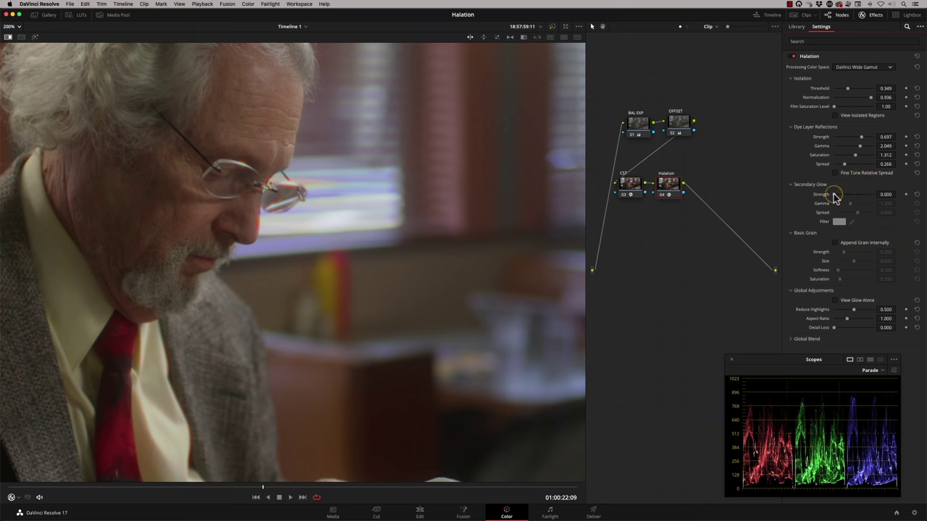
Set the secondary glow to strength 0.128, gamma 1.561 and spread 0.817, checking the metal lids at 01:00:14:20.
{"action": "left_click", "coordinate": [888, 204]}
{"action": "left_click", "coordinate": [834, 195]}
{"action": "left_click_drag", "start_coordinate": [835, 197], "coordinate": [847, 199]}
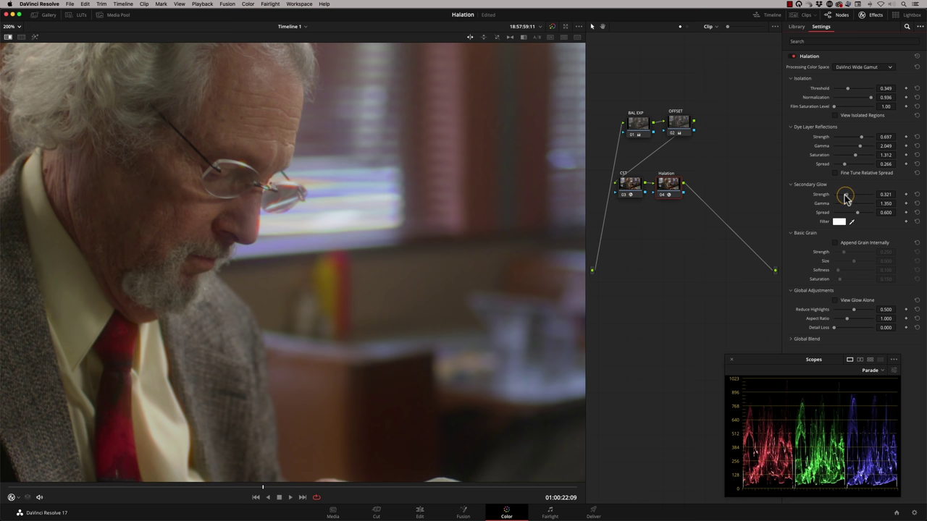
{"action": "left_click_drag", "start_coordinate": [263, 488], "coordinate": [84, 488]}
{"action": "left_click", "coordinate": [359, 329]}
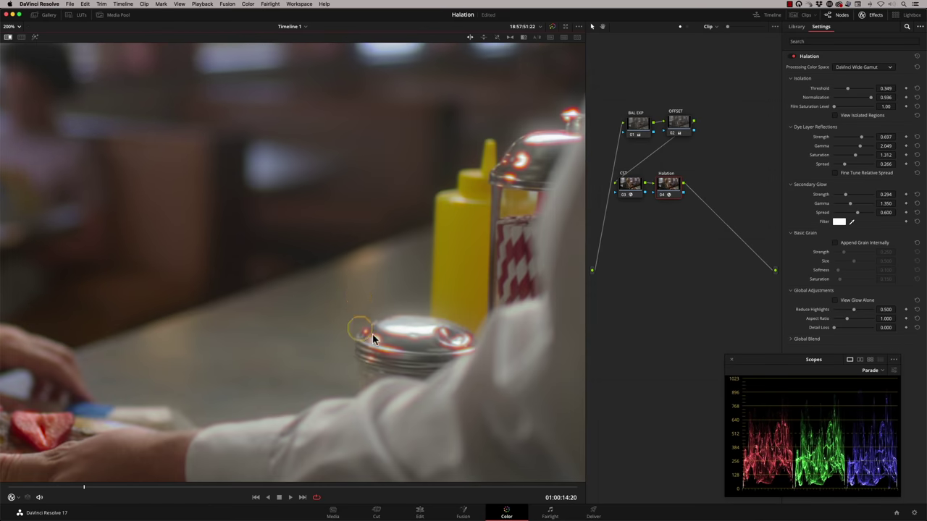
{"action": "left_click_drag", "start_coordinate": [359, 350], "coordinate": [235, 275]}
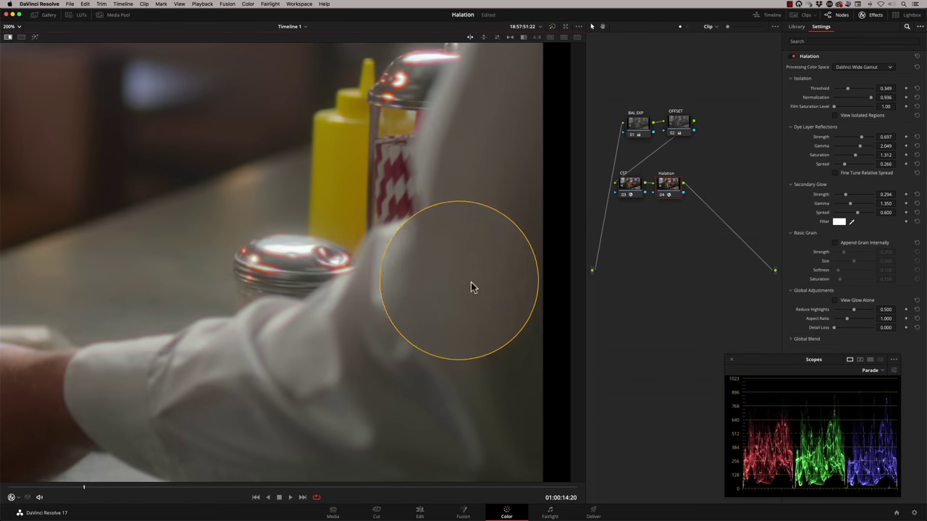
{"action": "mouse_move", "coordinate": [850, 197]}
{"action": "left_mouse_down"}
{"action": "mouse_move", "coordinate": [871, 201]}
{"action": "mouse_move", "coordinate": [823, 196]}
{"action": "mouse_move", "coordinate": [880, 194]}
{"action": "mouse_move", "coordinate": [823, 201]}
{"action": "mouse_move", "coordinate": [838, 198]}
{"action": "left_mouse_up"}
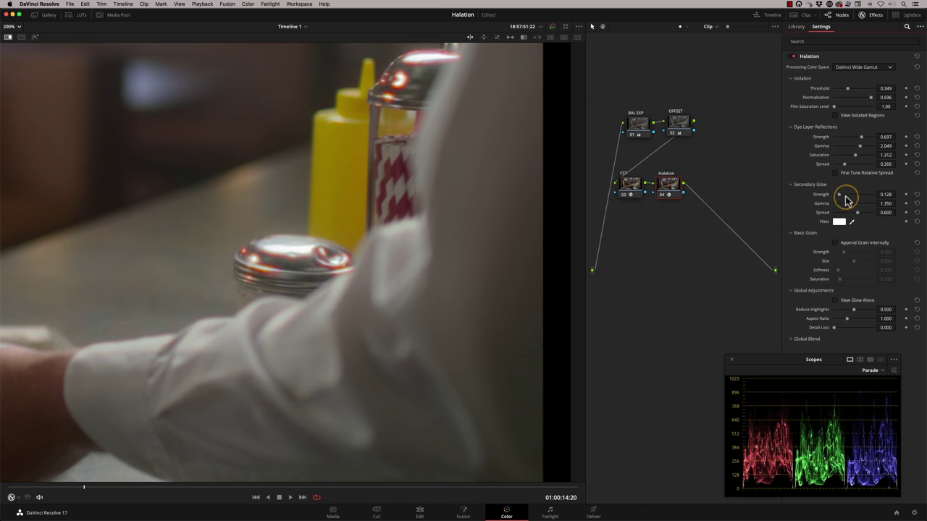
{"action": "left_click_drag", "start_coordinate": [843, 204], "coordinate": [874, 205]}
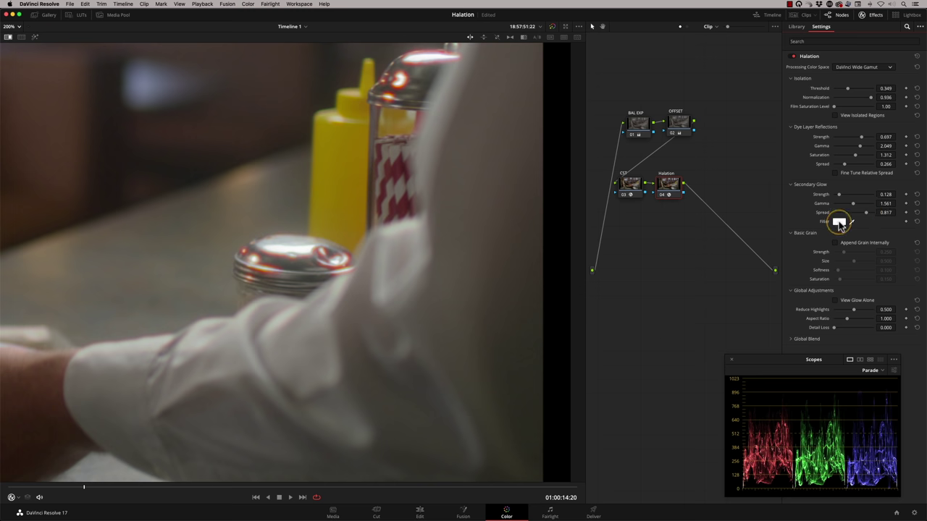
{"action": "left_click", "coordinate": [839, 222]}
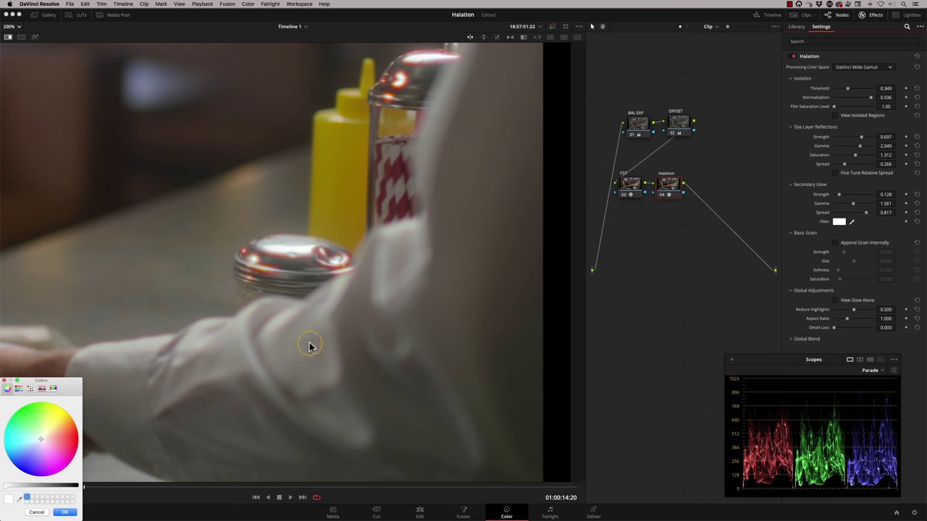
{"action": "mouse_move", "coordinate": [42, 441]}
{"action": "left_mouse_down"}
{"action": "mouse_move", "coordinate": [68, 464]}
{"action": "mouse_move", "coordinate": [6, 439]}
{"action": "mouse_move", "coordinate": [72, 422]}
{"action": "mouse_move", "coordinate": [8, 501]}
{"action": "mouse_move", "coordinate": [25, 423]}
{"action": "mouse_move", "coordinate": [41, 440]}
{"action": "left_mouse_up"}
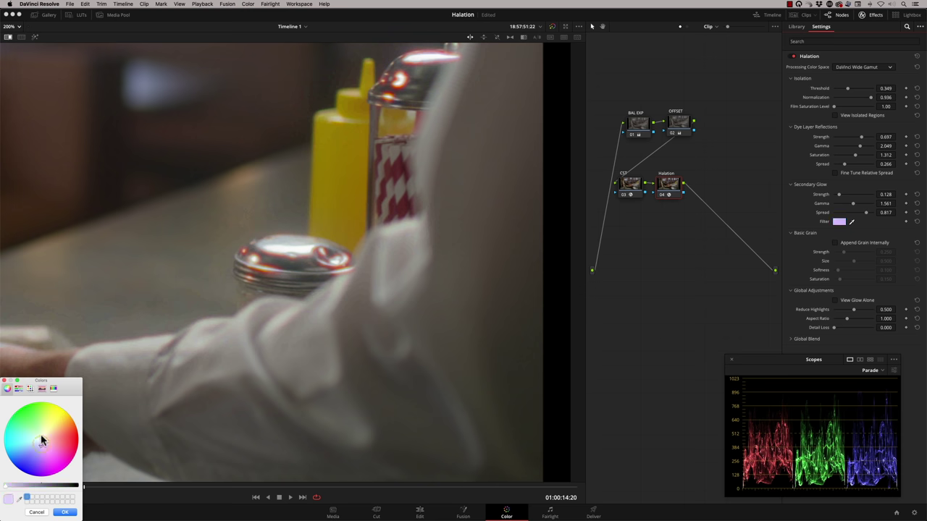
{"action": "left_click", "coordinate": [36, 512]}
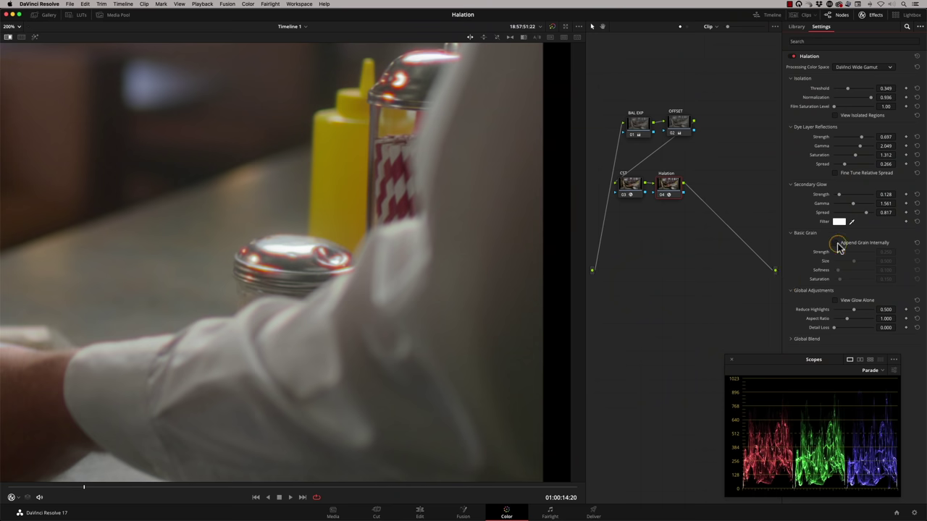
Try appending grain internally in the Halation effect and view its glow alone.
{"action": "left_click", "coordinate": [836, 243]}
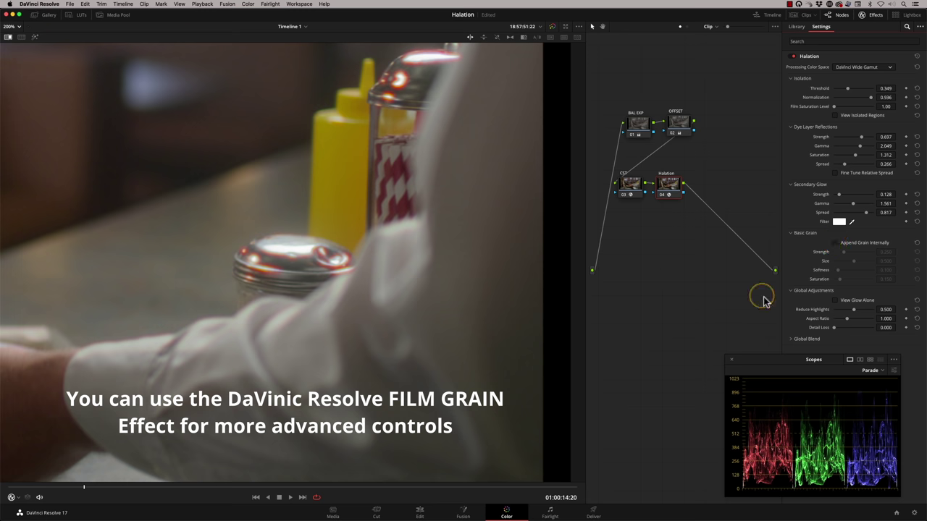
{"action": "left_click", "coordinate": [836, 301]}
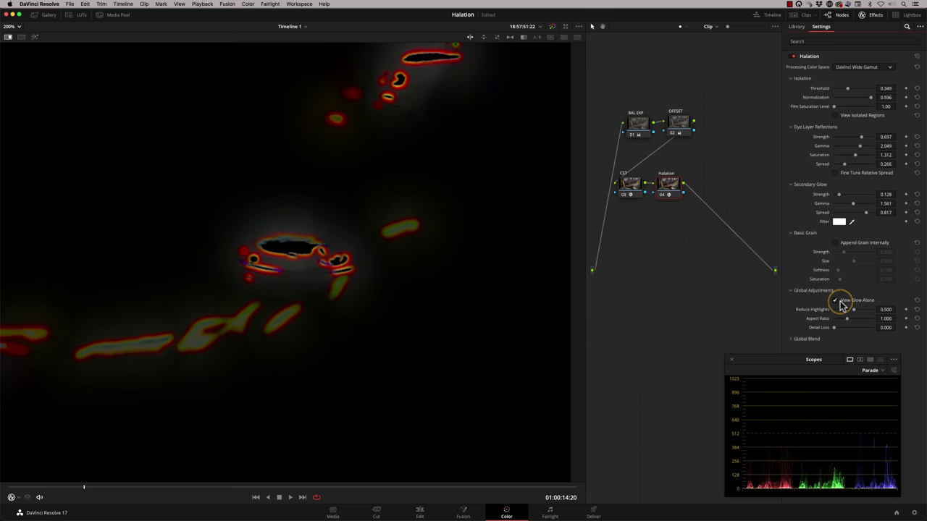
Inspect the isolated glow with the whole frame fitted, at 01:00:26:07 and 01:00:22:08, and return to the full image.
{"action": "left_click", "coordinate": [104, 490]}
{"action": "left_click_drag", "start_coordinate": [105, 494], "coordinate": [355, 485]}
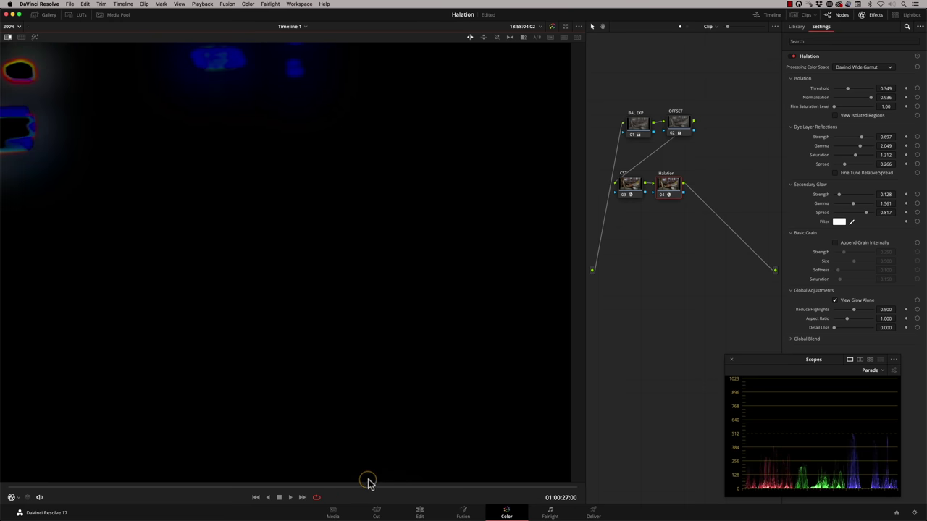
{"action": "left_click", "coordinate": [11, 27]}
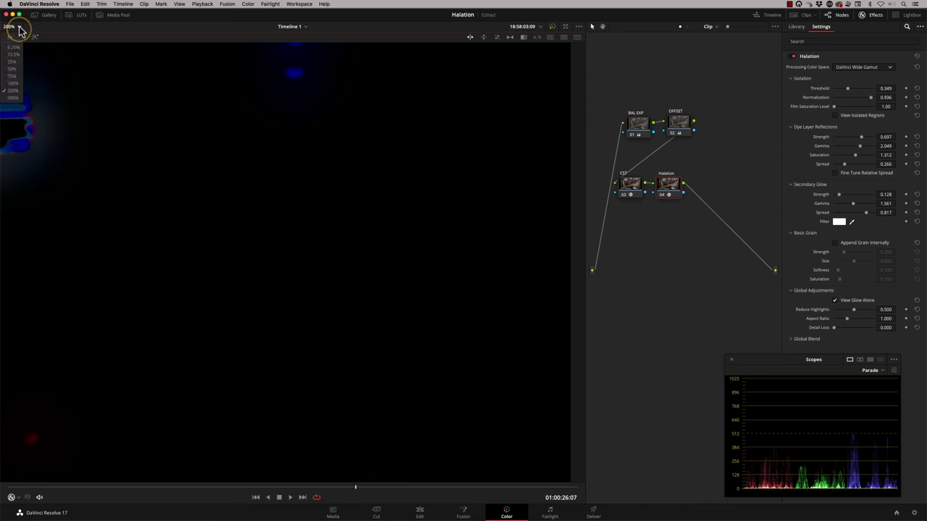
{"action": "left_click", "coordinate": [18, 40]}
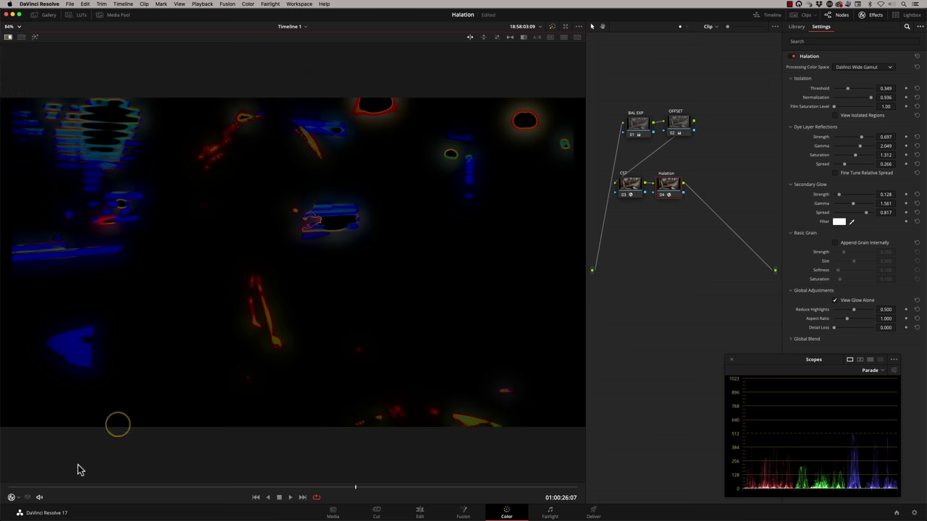
{"action": "left_click_drag", "start_coordinate": [37, 487], "coordinate": [268, 502]}
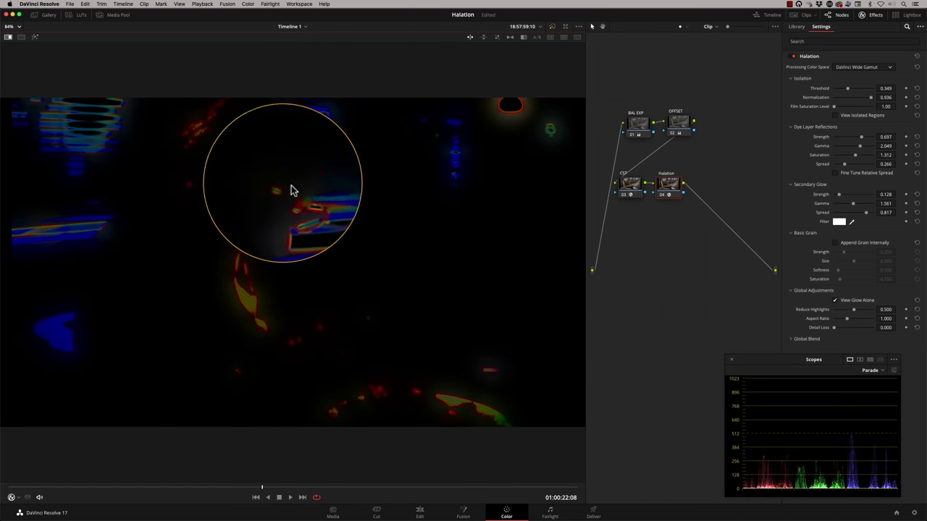
{"action": "left_click", "coordinate": [835, 301]}
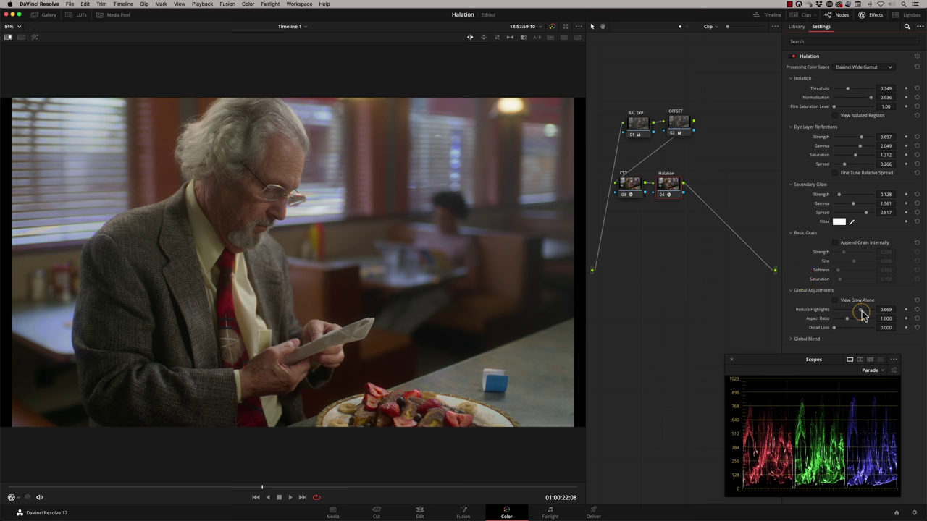
Set the Halation effect's global adjustments to reduce highlights 0.468, aspect ratio 1.105 and detail loss 0.091.
{"action": "mouse_move", "coordinate": [853, 313]}
{"action": "left_mouse_down"}
{"action": "mouse_move", "coordinate": [821, 314]}
{"action": "mouse_move", "coordinate": [878, 312]}
{"action": "mouse_move", "coordinate": [845, 310]}
{"action": "mouse_move", "coordinate": [851, 314]}
{"action": "left_mouse_up"}
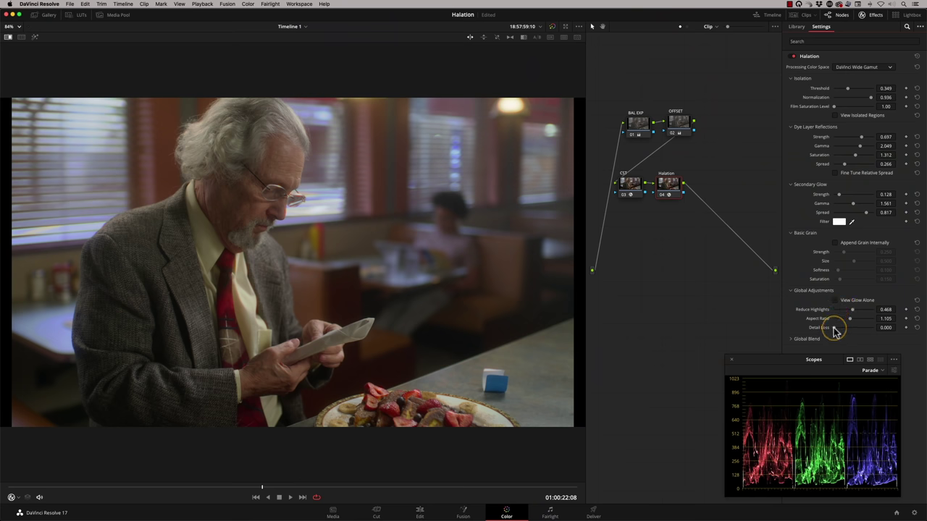
{"action": "mouse_move", "coordinate": [835, 331]}
{"action": "left_mouse_down"}
{"action": "mouse_move", "coordinate": [875, 328]}
{"action": "mouse_move", "coordinate": [823, 330]}
{"action": "left_mouse_up"}
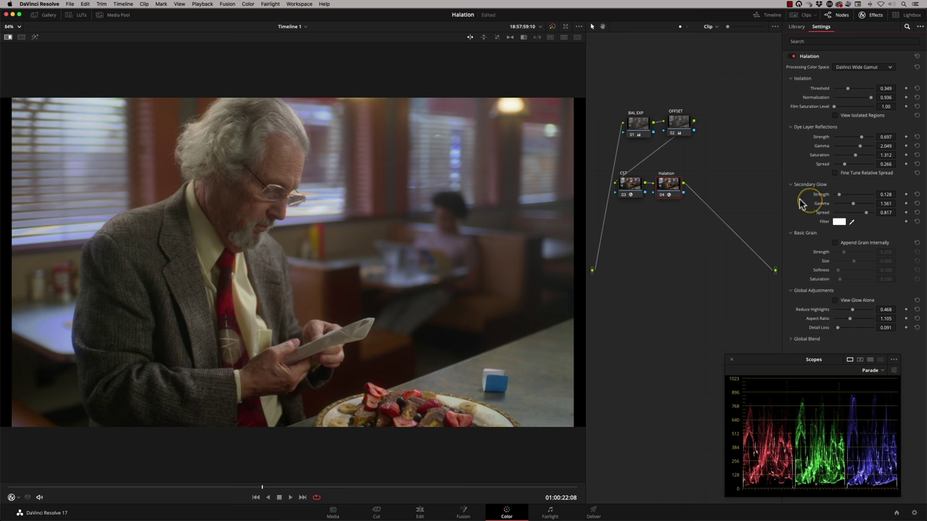
{"action": "scroll", "coordinate": [463, 269], "scroll_direction": "up", "scroll_amount": 3}
{"action": "scroll", "coordinate": [280, 265], "scroll_direction": "down", "scroll_amount": 3}
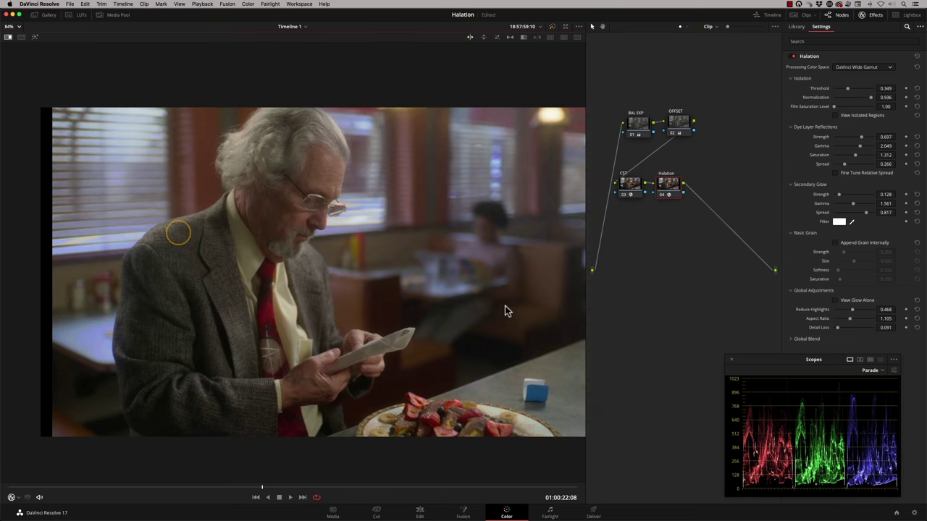
Raise the Halation isolation threshold to 0.386, judging it on the plate-serving frame at 01:00:14:00.
{"action": "left_click", "coordinate": [289, 498]}
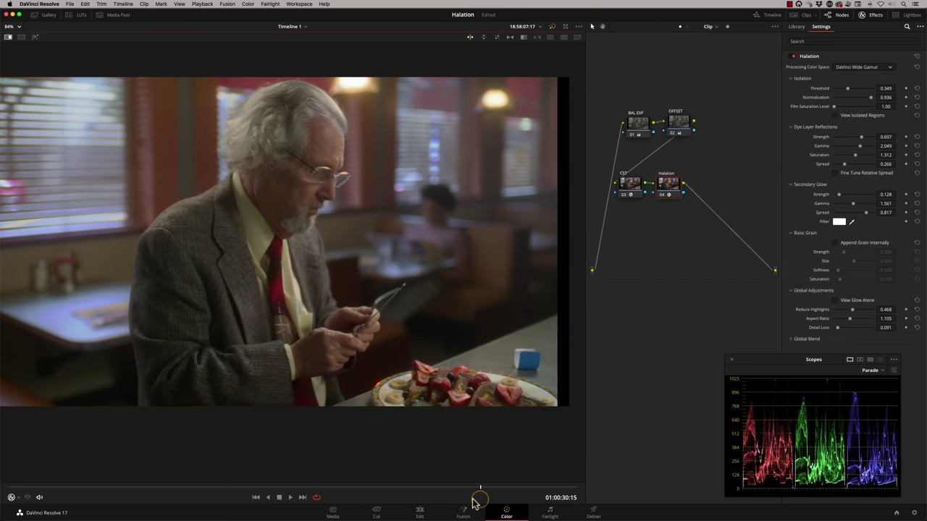
{"action": "left_click_drag", "start_coordinate": [177, 489], "coordinate": [66, 487]}
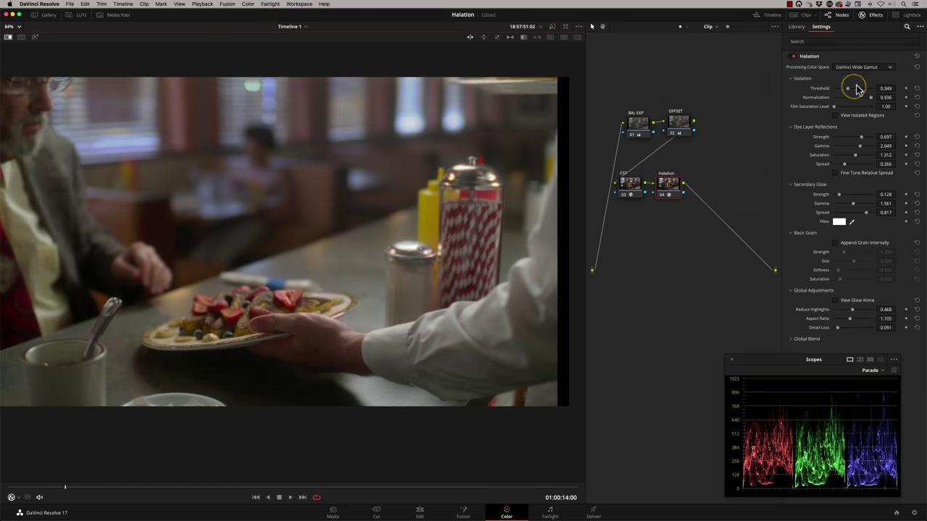
{"action": "left_click_drag", "start_coordinate": [849, 89], "coordinate": [854, 91]}
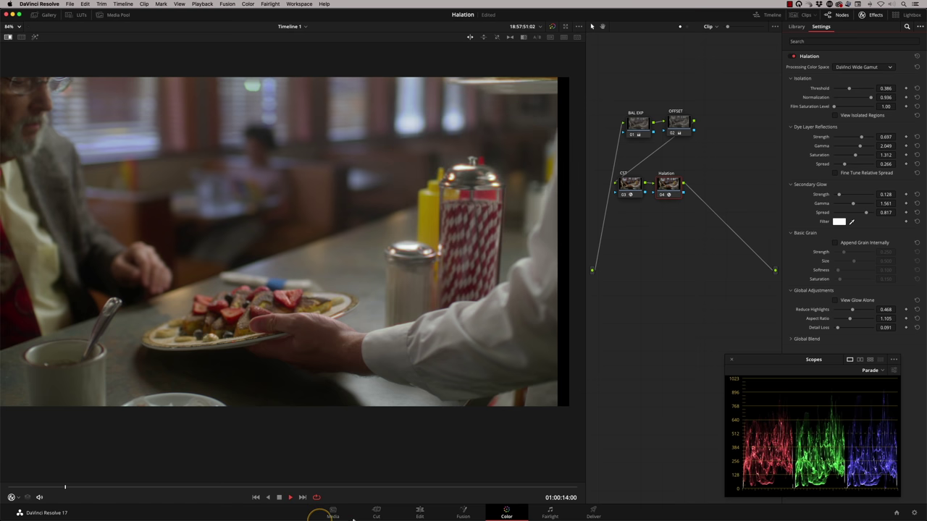
Play the diner clip full screen to review the halation look in motion.
{"action": "mouse_move", "coordinate": [284, 512]}
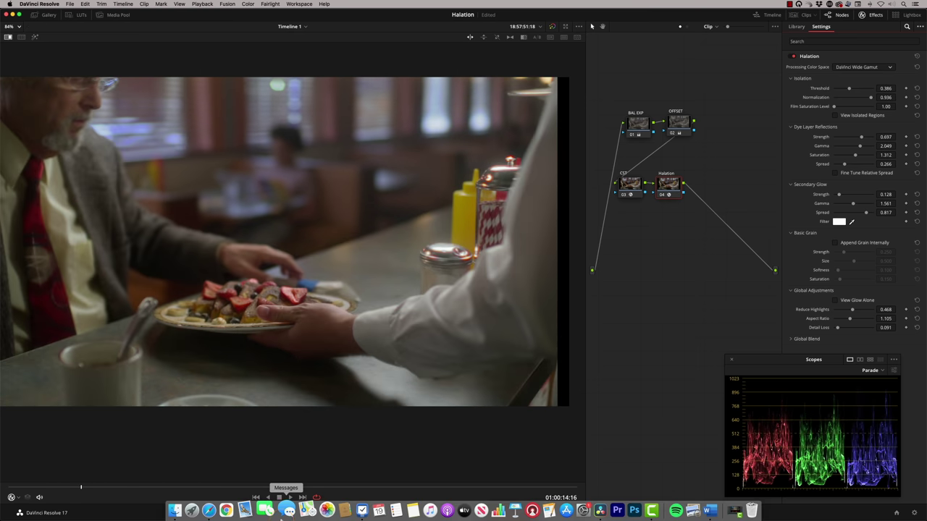
{"action": "key", "text": "super+f"}
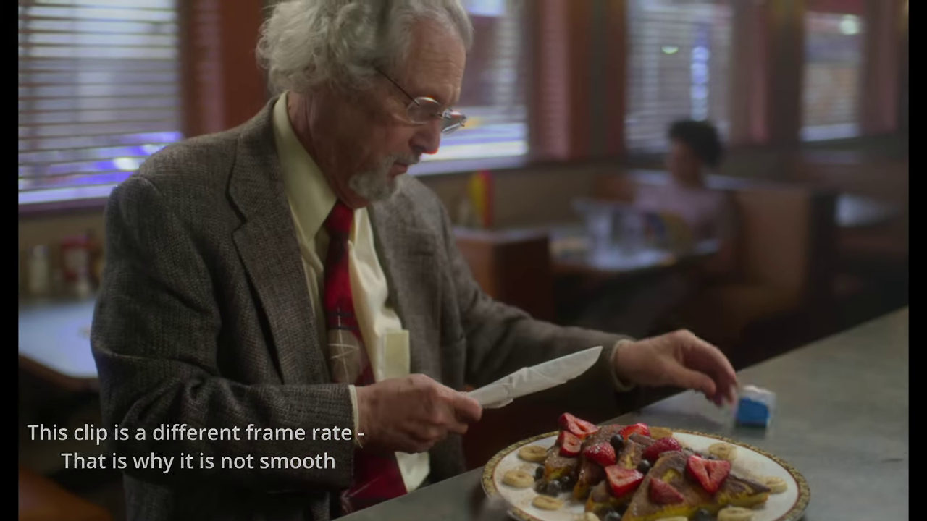
{"action": "left_click", "coordinate": [410, 231]}
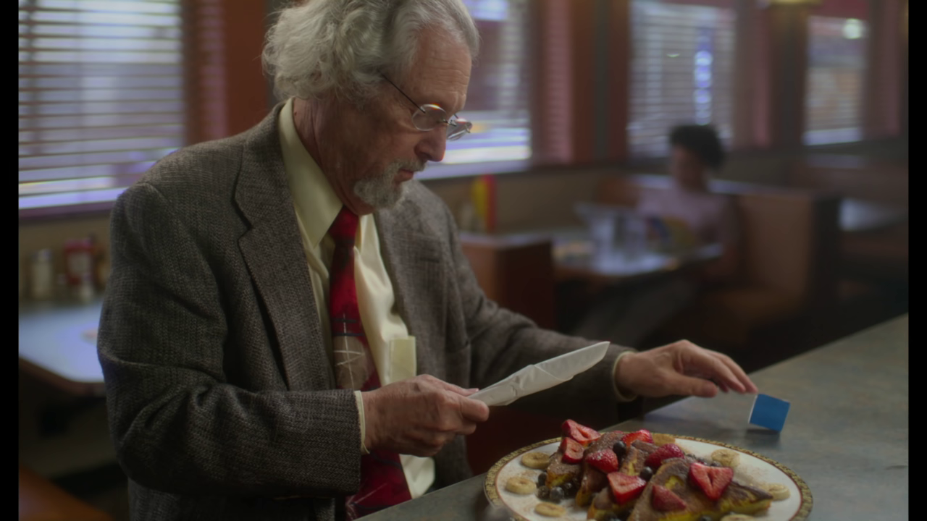
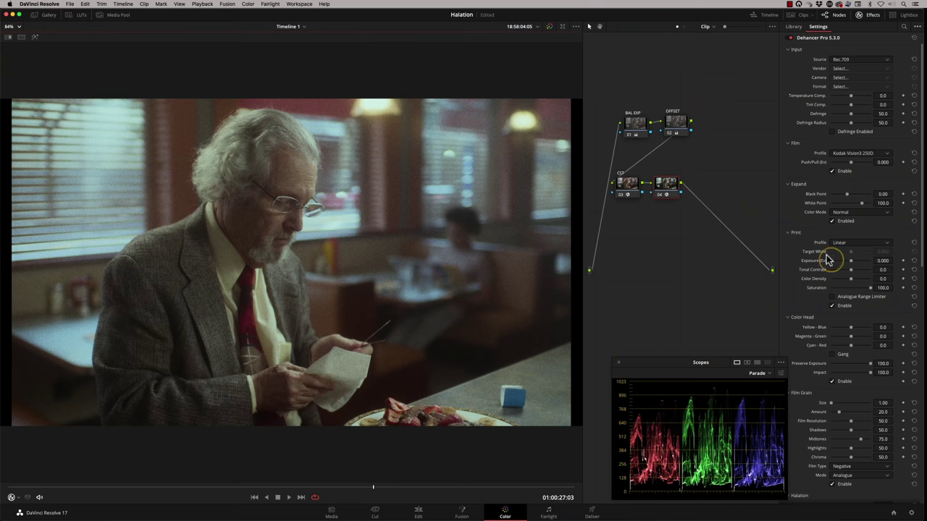
Disable the Film, Expand, Print, Color Head and Film Grain sections of the Dehancer Pro effect.
{"action": "left_click", "coordinate": [832, 172]}
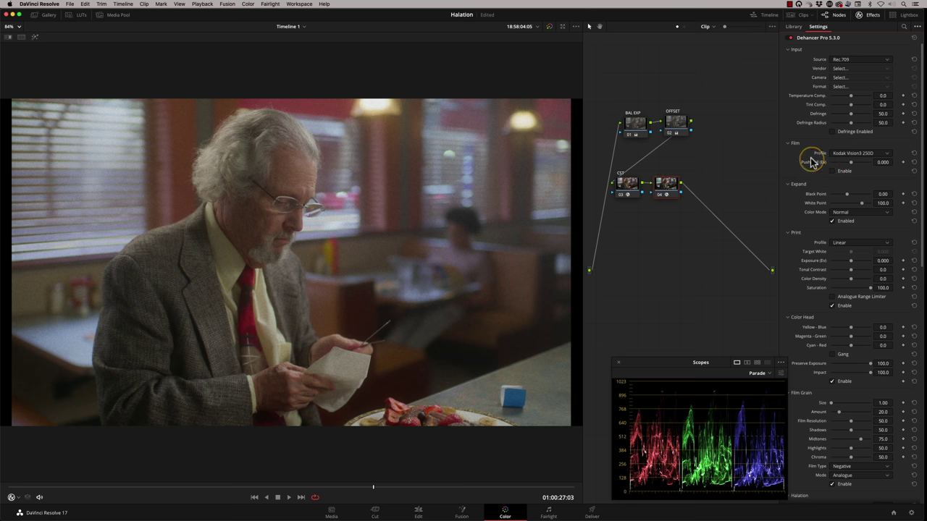
{"action": "scroll", "coordinate": [918, 179], "scroll_direction": "down", "scroll_amount": 2}
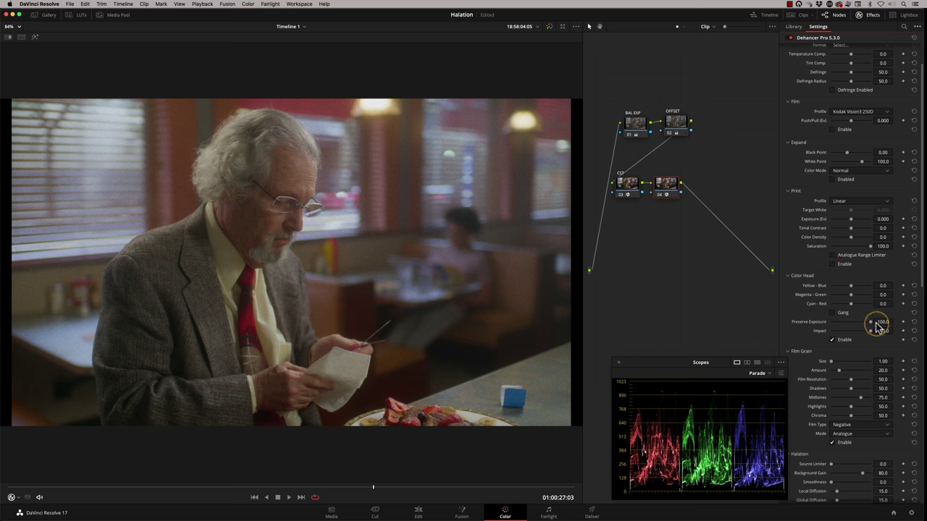
{"action": "scroll", "coordinate": [918, 285], "scroll_direction": "down", "scroll_amount": 1}
{"action": "scroll", "coordinate": [921, 319], "scroll_direction": "down", "scroll_amount": 9}
{"action": "scroll", "coordinate": [921, 328], "scroll_direction": "down", "scroll_amount": 4}
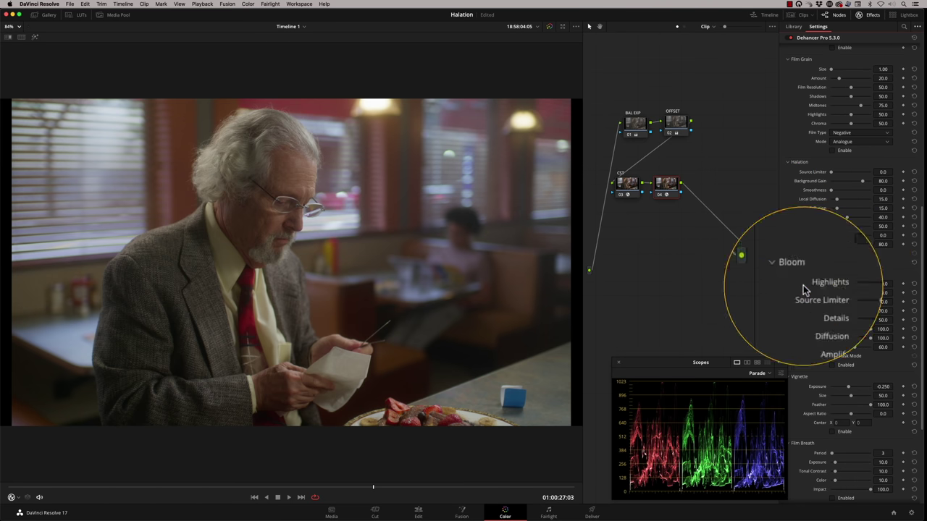
{"action": "scroll", "coordinate": [921, 311], "scroll_direction": "down", "scroll_amount": 5}
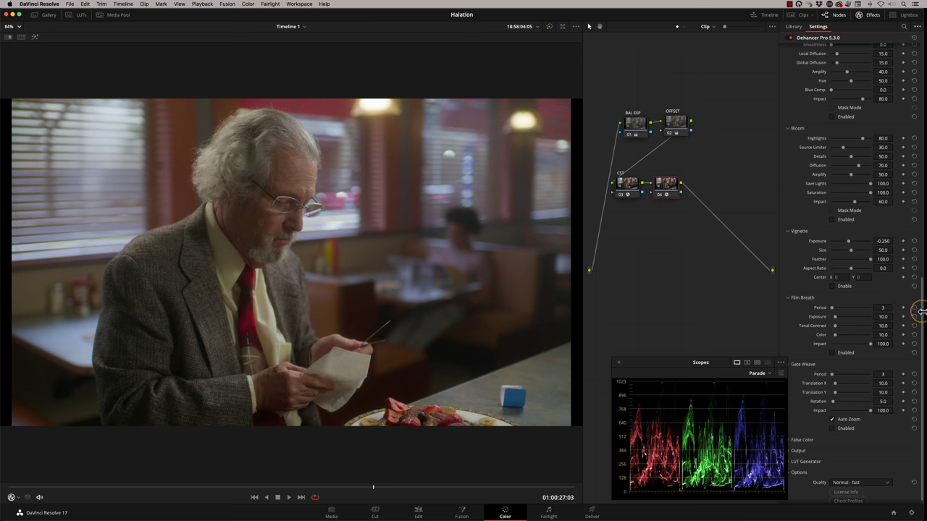
Look through the input source options of Dehancer Pro and keep Rec.709 as the source.
{"action": "scroll", "coordinate": [921, 315], "scroll_direction": "up", "scroll_amount": 10}
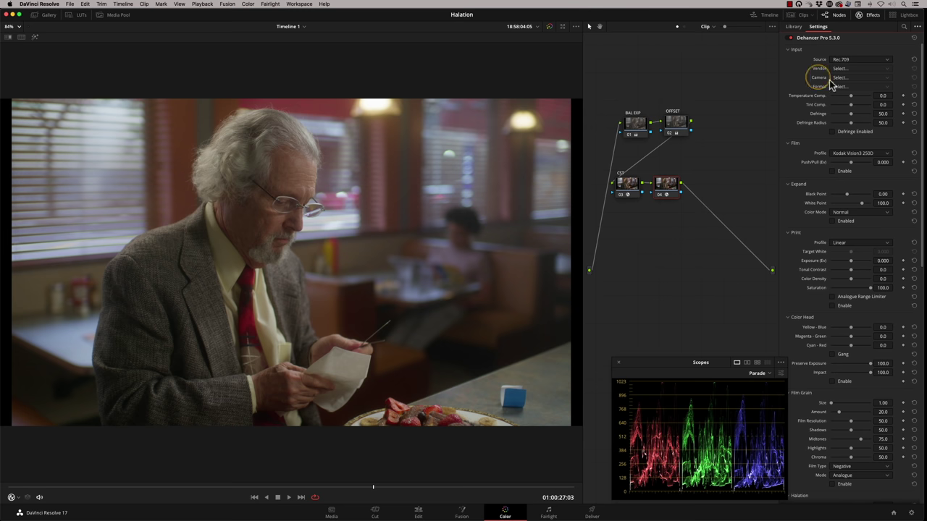
{"action": "left_click", "coordinate": [887, 60]}
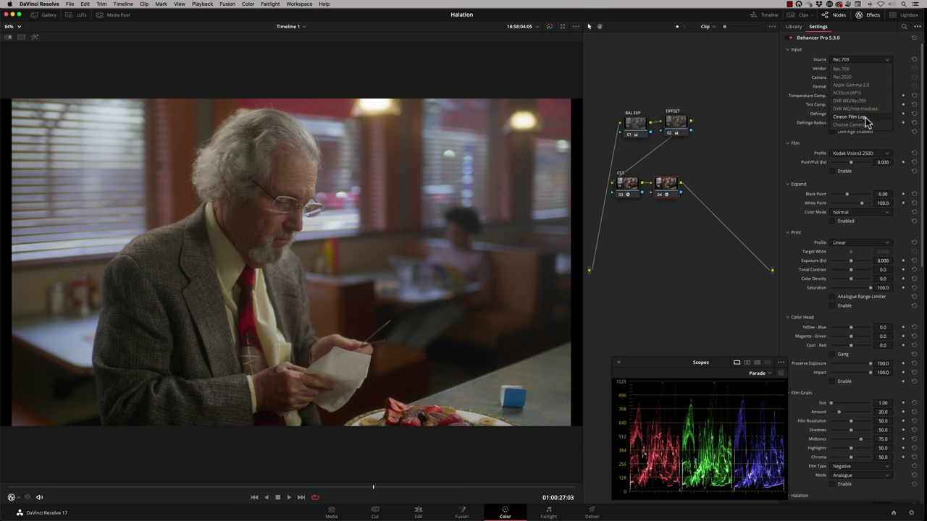
{"action": "left_click", "coordinate": [833, 126]}
{"action": "left_click", "coordinate": [876, 70]}
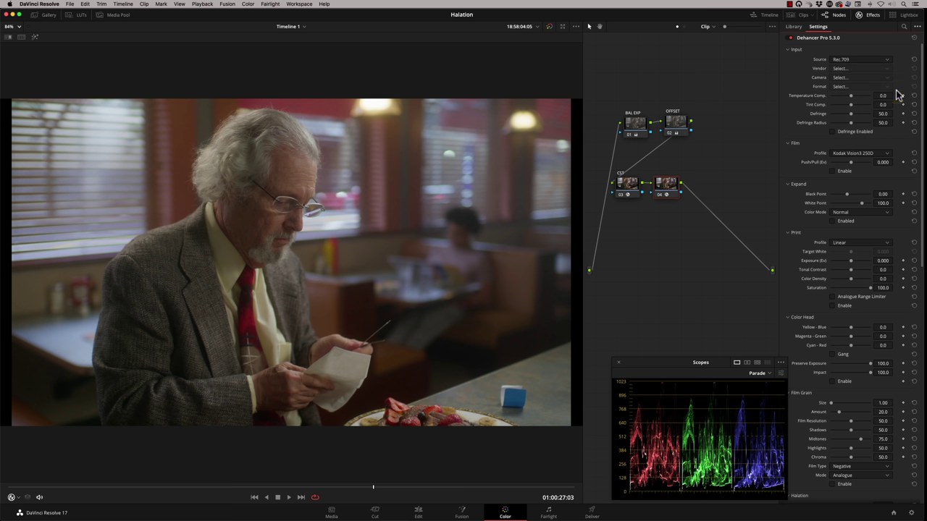
Enable the Halation section of Dehancer Pro and frame the man's glasses at 300% magnification.
{"action": "scroll", "coordinate": [921, 230], "scroll_direction": "down", "scroll_amount": 10}
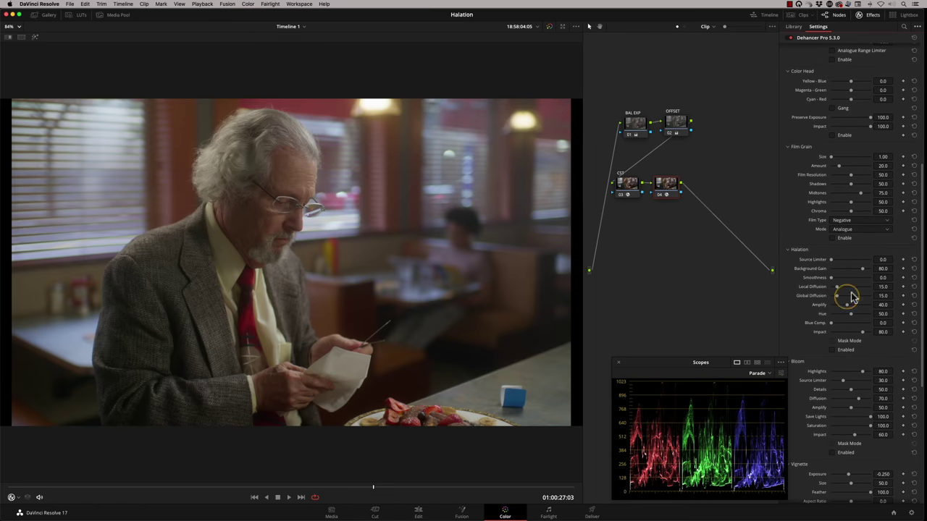
{"action": "left_click", "coordinate": [831, 350]}
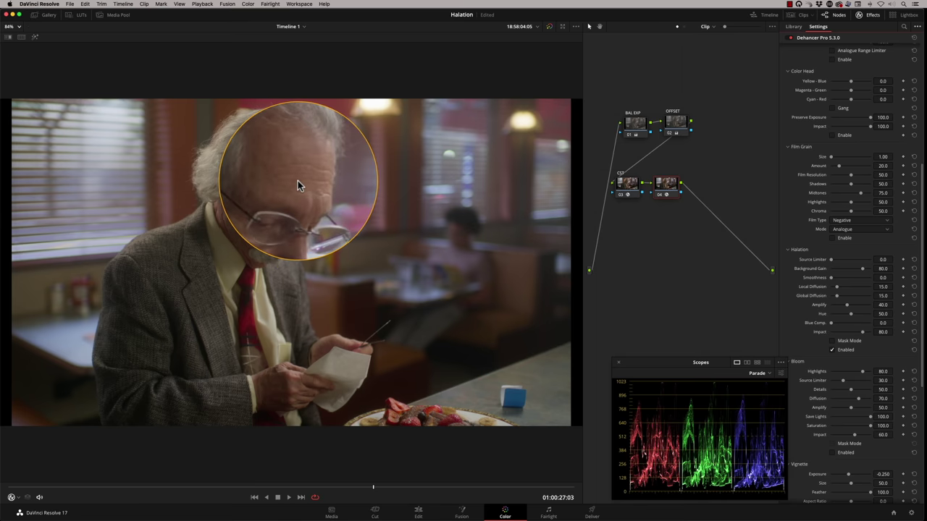
{"action": "left_click", "coordinate": [17, 27]}
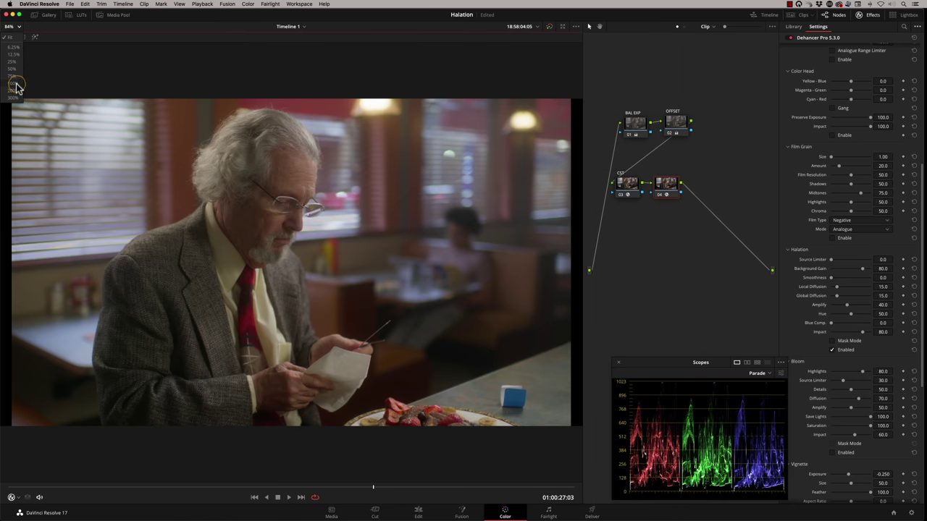
{"action": "left_click", "coordinate": [18, 86]}
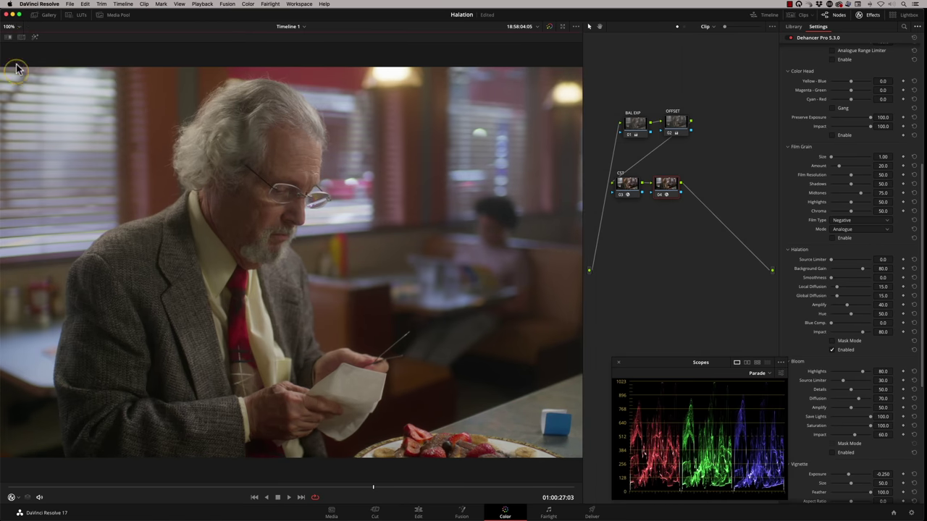
{"action": "left_click", "coordinate": [16, 27]}
{"action": "left_click", "coordinate": [14, 96]}
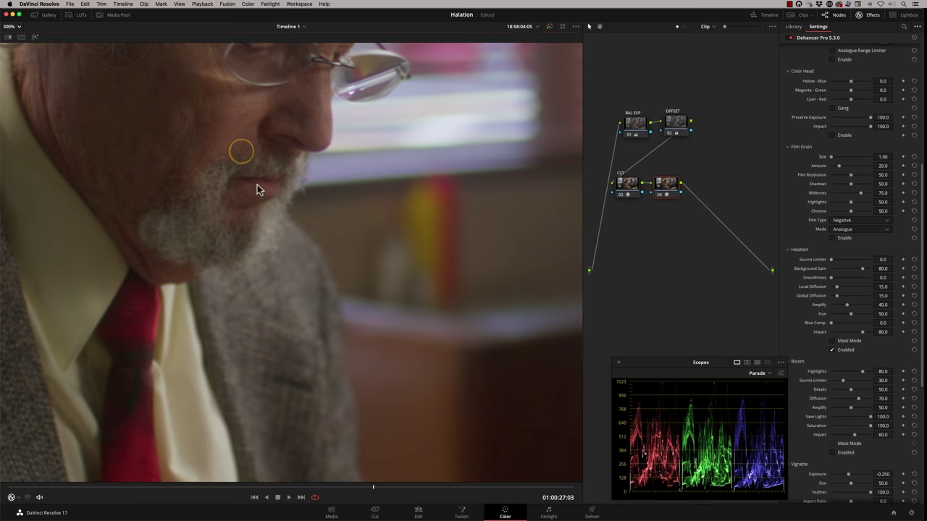
{"action": "left_click_drag", "start_coordinate": [258, 186], "coordinate": [262, 289]}
Compare the man's face and glasses with and without the Dehancer node by repeatedly toggling the node.
{"action": "key", "text": "ctrl+d"}
{"action": "key", "text": "ctrl+d"}
{"action": "key", "text": "ctrl+d"}
{"action": "key", "text": "ctrl+d"}
{"action": "key", "text": "ctrl+d"}
{"action": "key", "text": "ctrl+d"}
{"action": "key", "text": "ctrl+d"}
{"action": "key", "text": "ctrl+d"}
{"action": "key", "text": "ctrl+d"}
{"action": "key", "text": "ctrl+d"}
{"action": "key", "text": "ctrl+d"}
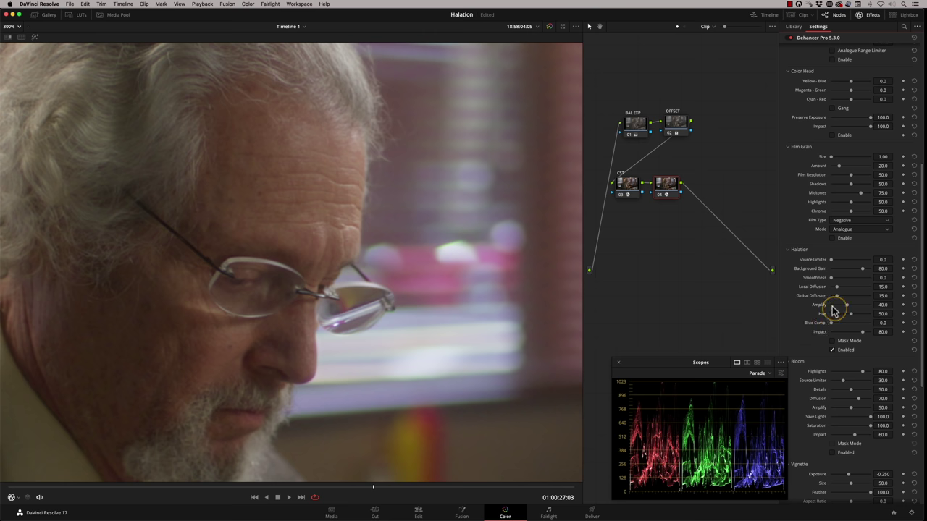
Set Dehancer's Halation global diffusion to 67.9 and local diffusion to 37.6.
{"action": "left_click_drag", "start_coordinate": [839, 297], "coordinate": [858, 303]}
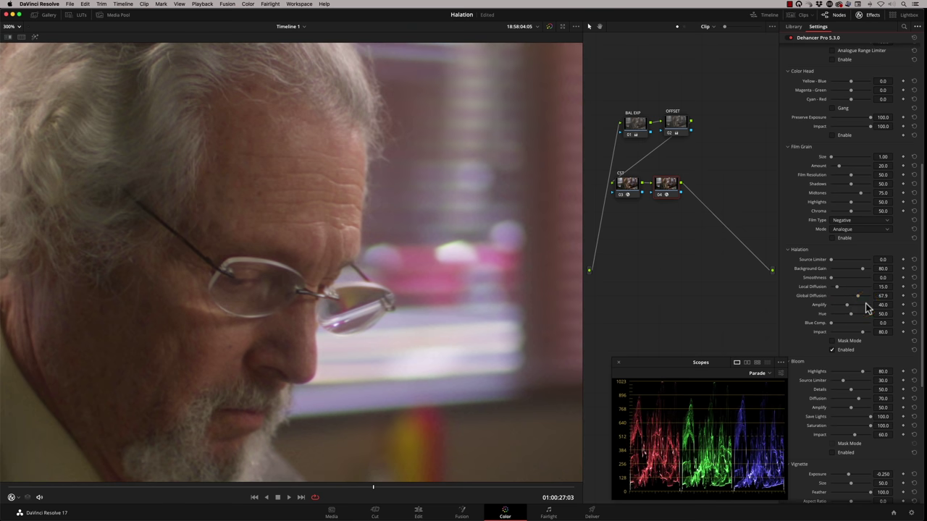
{"action": "left_click", "coordinate": [724, 324]}
{"action": "left_click", "coordinate": [823, 282]}
{"action": "mouse_move", "coordinate": [841, 290]}
{"action": "left_mouse_down"}
{"action": "mouse_move", "coordinate": [859, 295]}
{"action": "mouse_move", "coordinate": [829, 289]}
{"action": "mouse_move", "coordinate": [853, 291]}
{"action": "mouse_move", "coordinate": [842, 290]}
{"action": "left_mouse_up"}
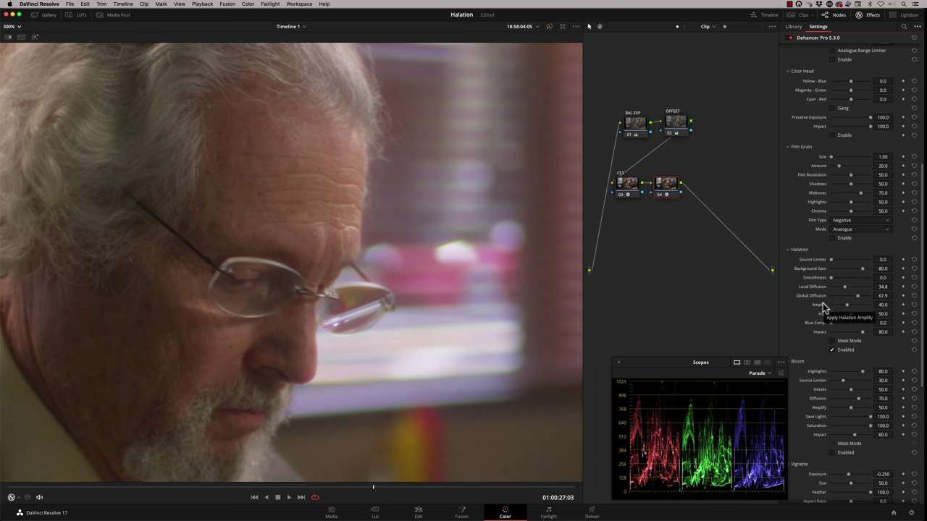
{"action": "left_click_drag", "start_coordinate": [845, 287], "coordinate": [833, 289]}
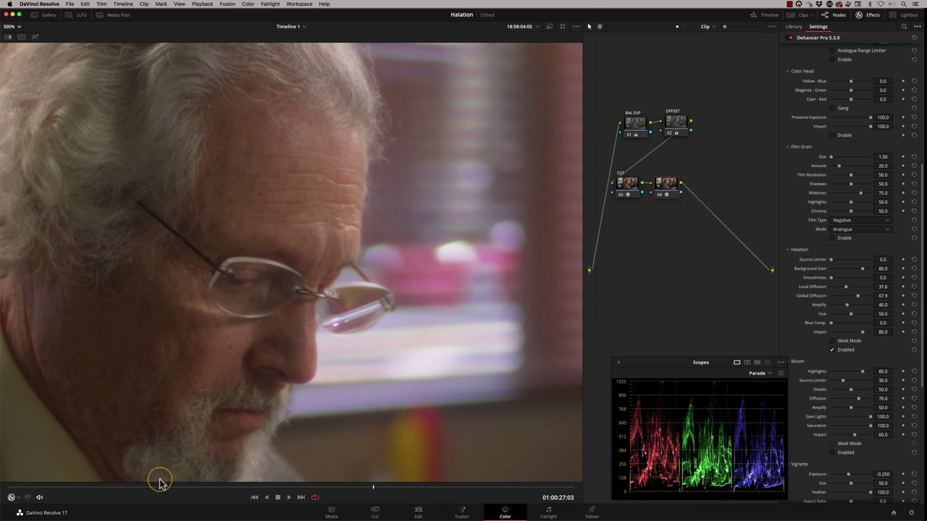
Set Dehancer's Halation local diffusion to 12.9, background gain to 100.0 and source limiter to 23.0, judging the metal lids at 01:00:14:16.
{"action": "left_click_drag", "start_coordinate": [174, 489], "coordinate": [375, 484]}
{"action": "left_click_drag", "start_coordinate": [466, 486], "coordinate": [138, 449]}
{"action": "scroll", "coordinate": [325, 309], "scroll_direction": "right", "scroll_amount": 10}
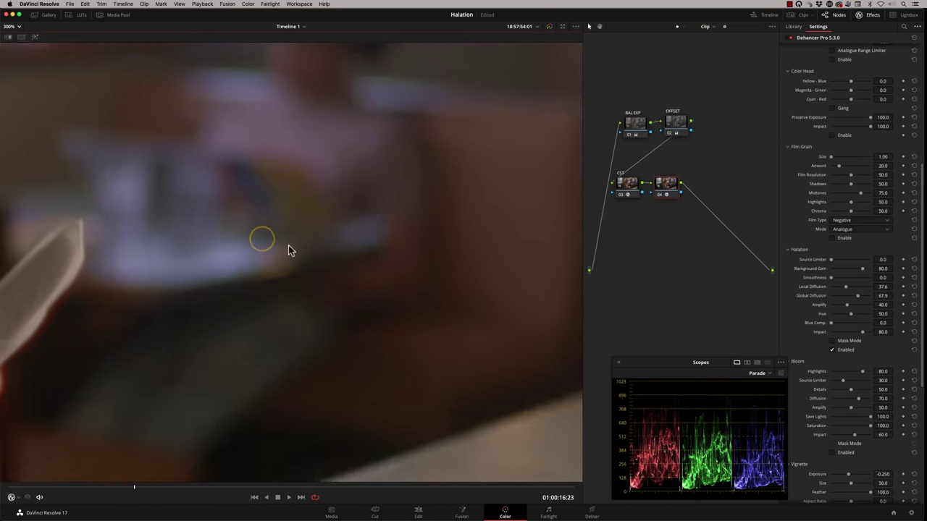
{"action": "scroll", "coordinate": [249, 313], "scroll_direction": "left", "scroll_amount": 5}
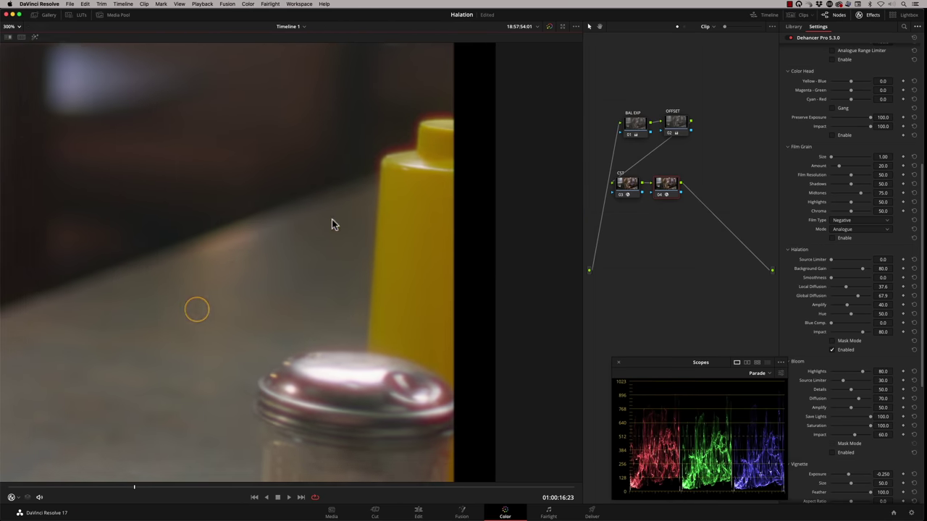
{"action": "left_click_drag", "start_coordinate": [144, 491], "coordinate": [80, 488]}
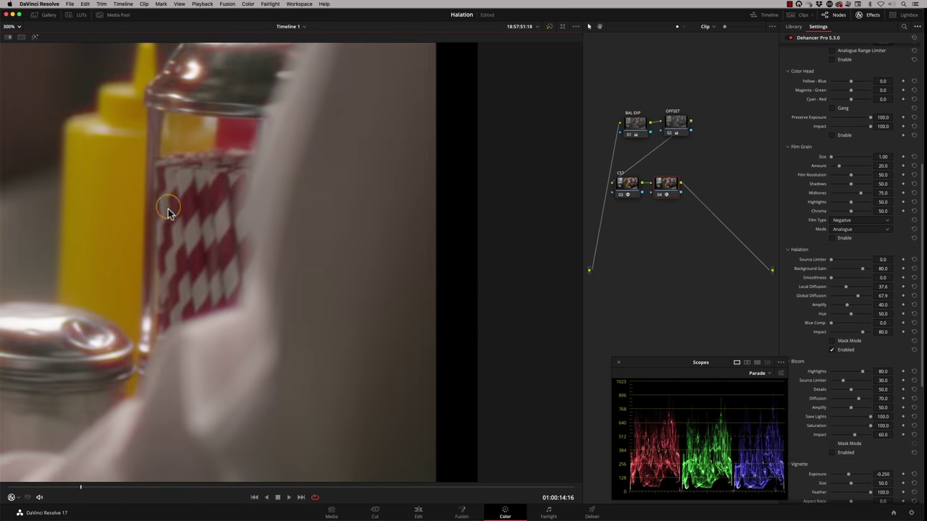
{"action": "left_click_drag", "start_coordinate": [169, 209], "coordinate": [254, 249]}
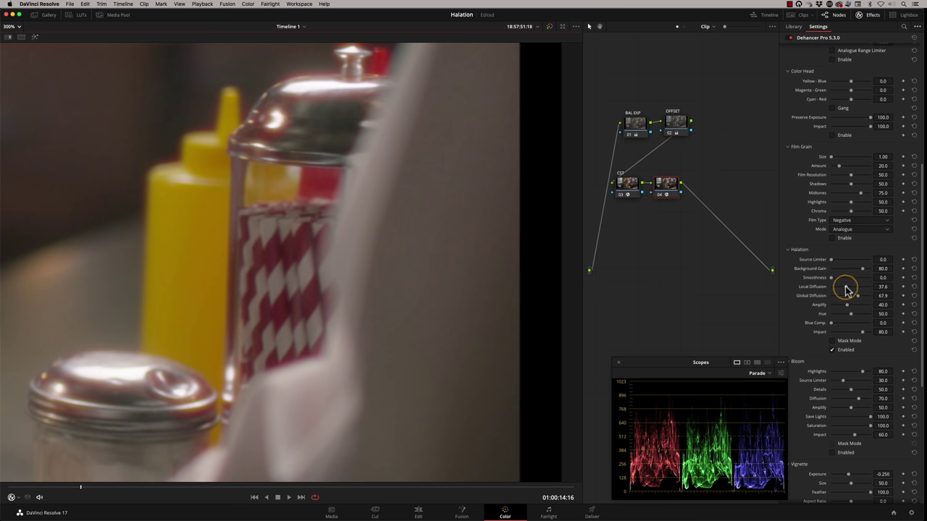
{"action": "mouse_move", "coordinate": [848, 289]}
{"action": "left_mouse_down"}
{"action": "mouse_move", "coordinate": [869, 290]}
{"action": "mouse_move", "coordinate": [837, 288]}
{"action": "left_mouse_up"}
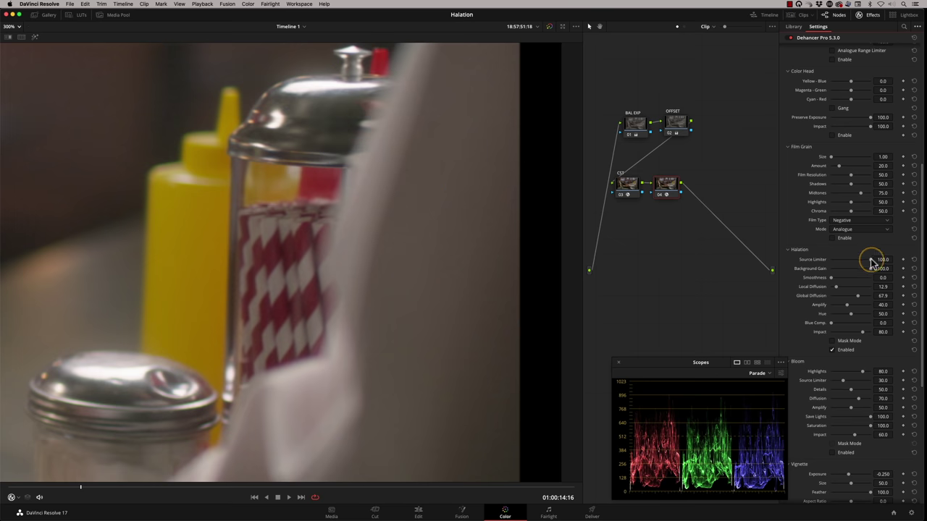
{"action": "left_click_drag", "start_coordinate": [839, 265], "coordinate": [837, 268]}
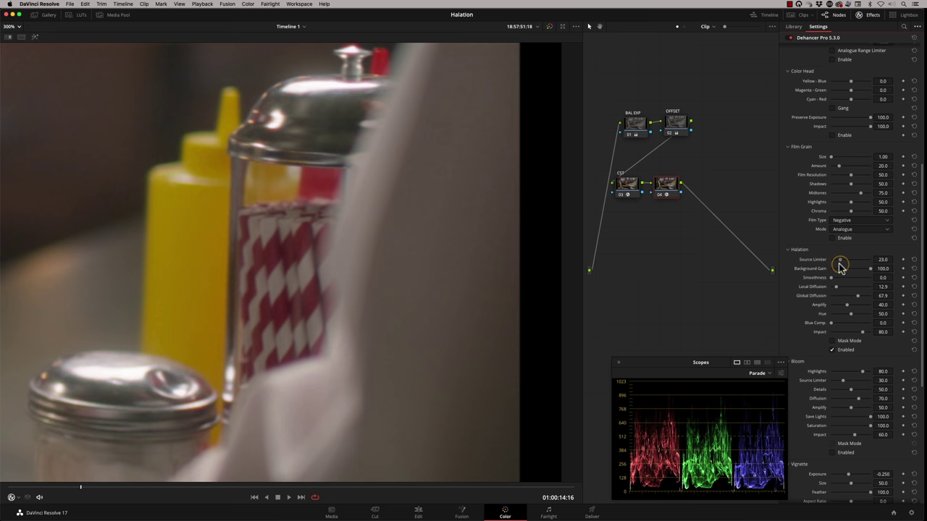